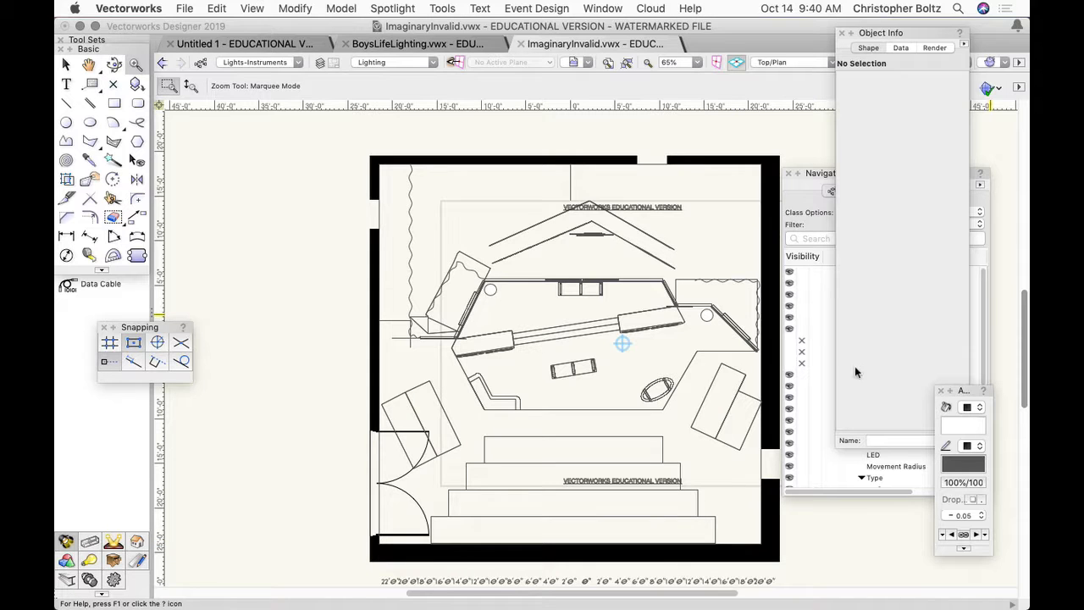
{"action": "left_click", "coordinate": [788, 213]}
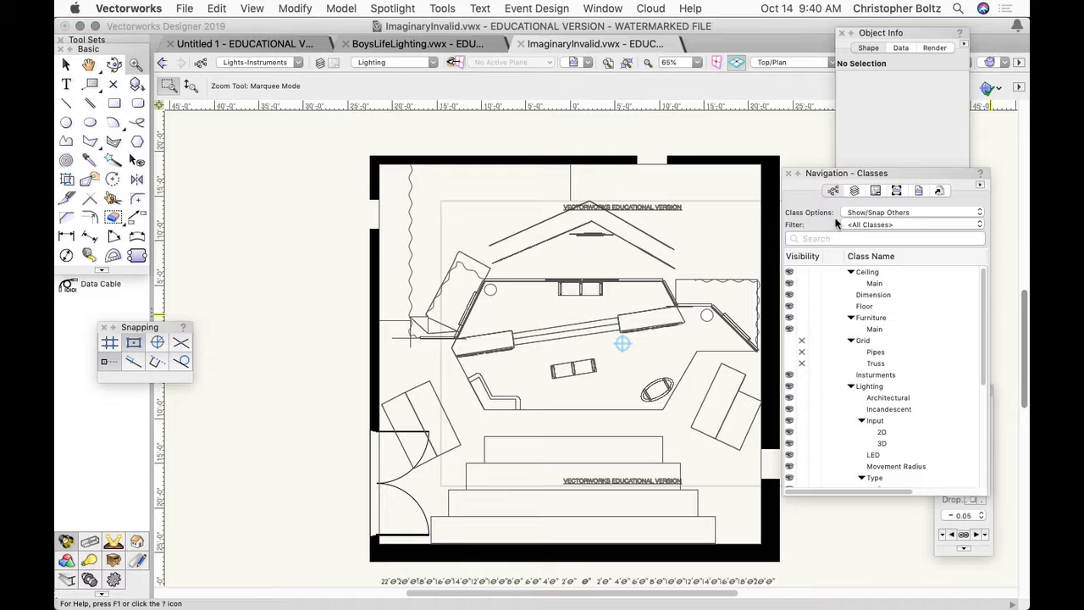
{"action": "left_click", "coordinate": [832, 191]}
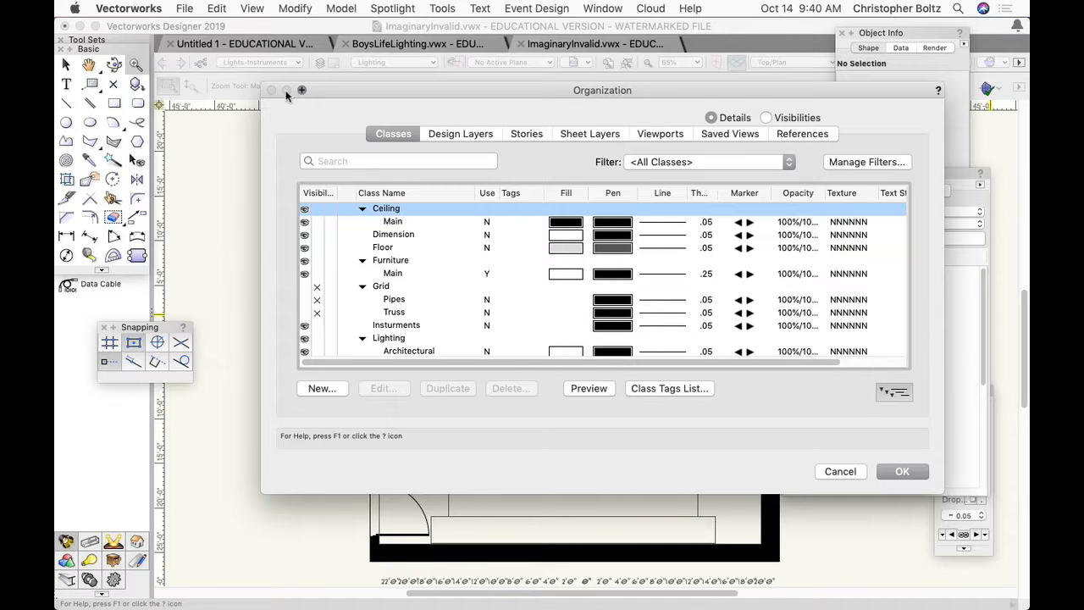
{"action": "left_click", "coordinate": [926, 478]}
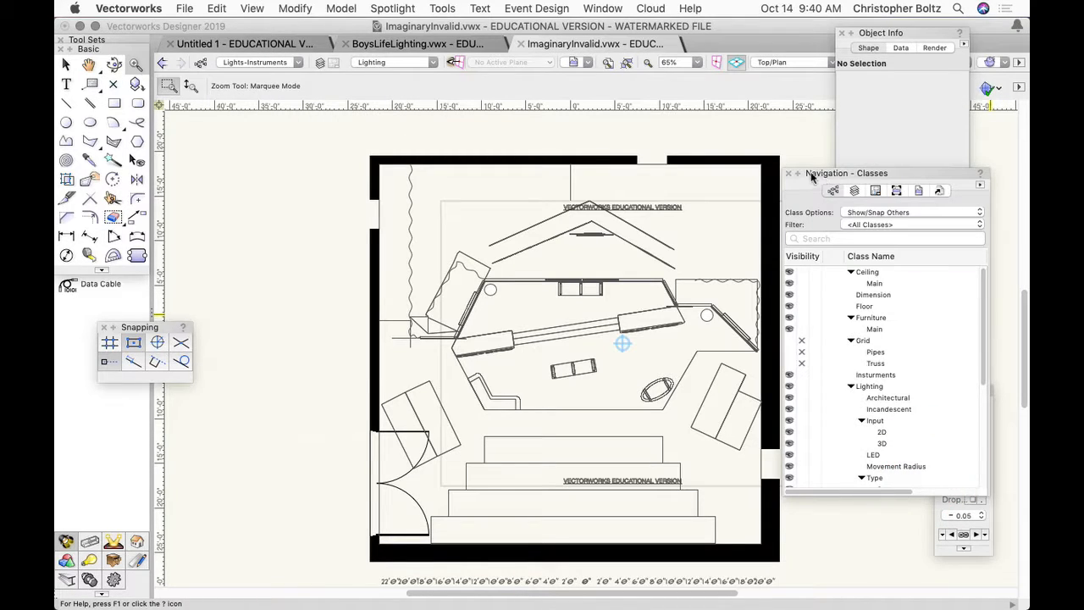
- Create a new class named Areas in the document's class organization
{"action": "mouse_move", "coordinate": [836, 174]}
{"action": "left_mouse_down"}
{"action": "mouse_move", "coordinate": [801, 127]}
{"action": "mouse_move", "coordinate": [786, 164]}
{"action": "mouse_move", "coordinate": [842, 169]}
{"action": "mouse_move", "coordinate": [832, 188]}
{"action": "left_mouse_up"}
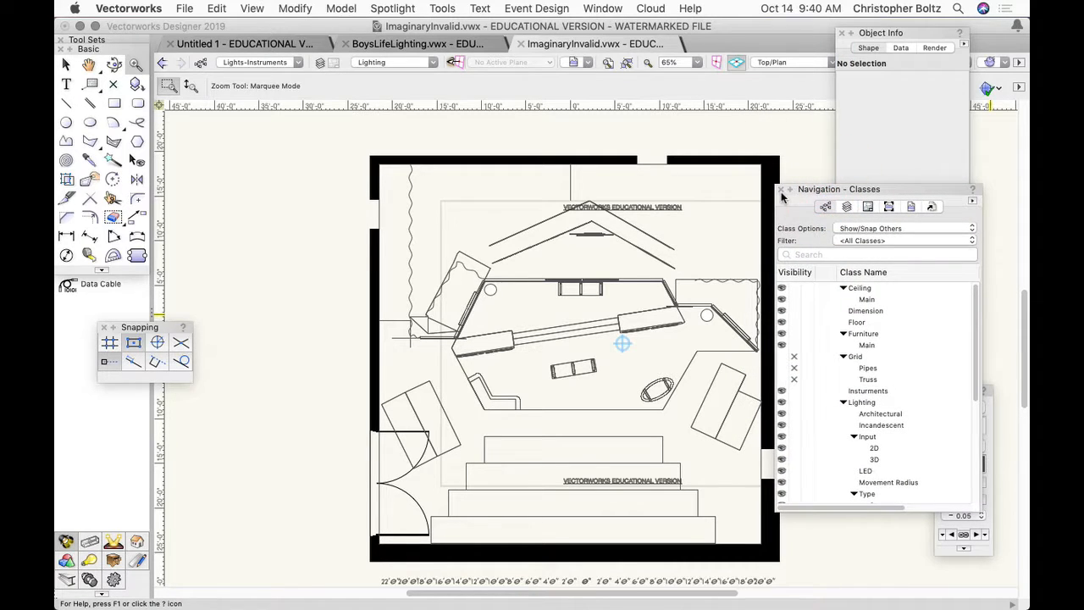
{"action": "left_click", "coordinate": [826, 210]}
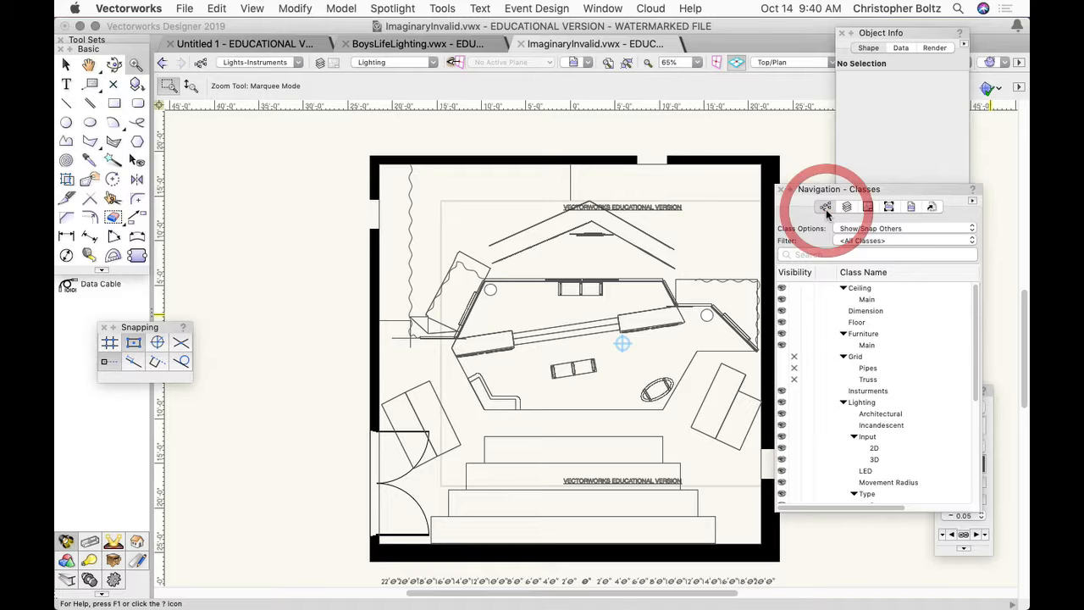
{"action": "left_click", "coordinate": [318, 390]}
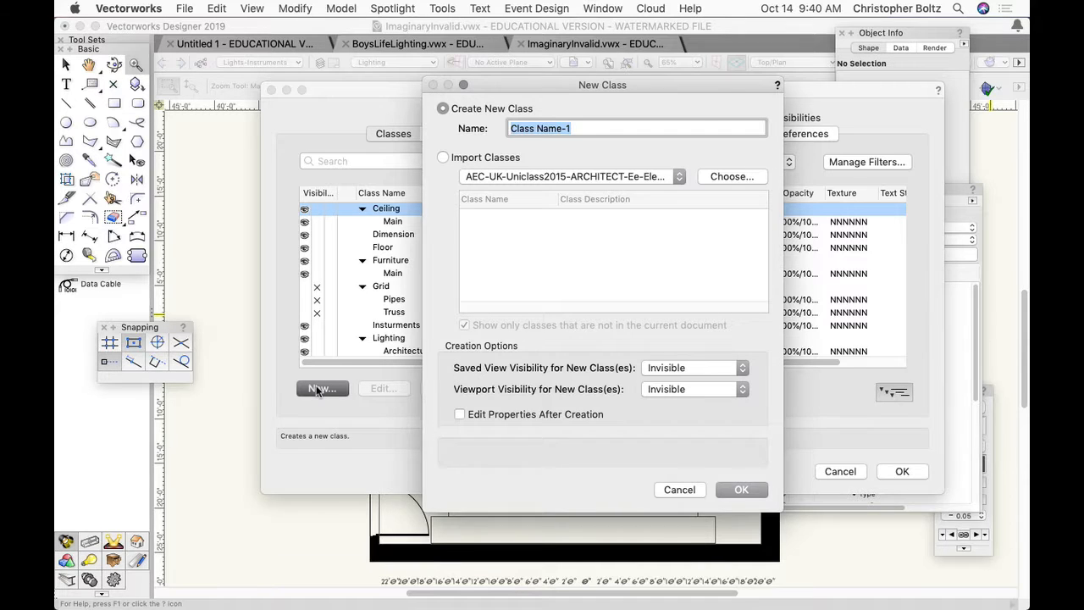
{"action": "type", "text": "L"}
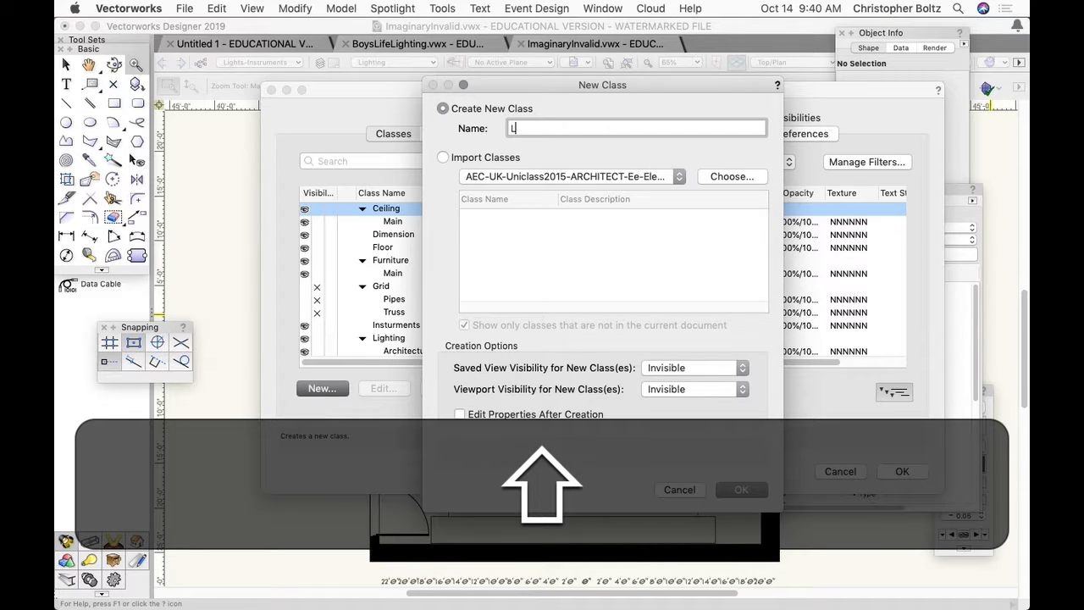
{"action": "key", "text": "BackSpace"}
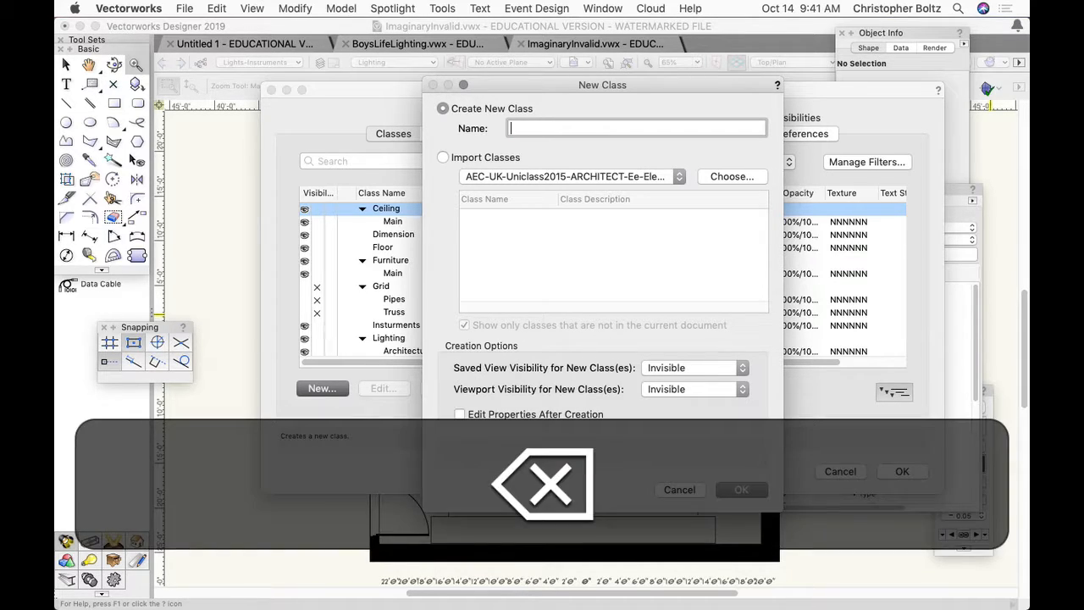
{"action": "type", "text": "Areas"}
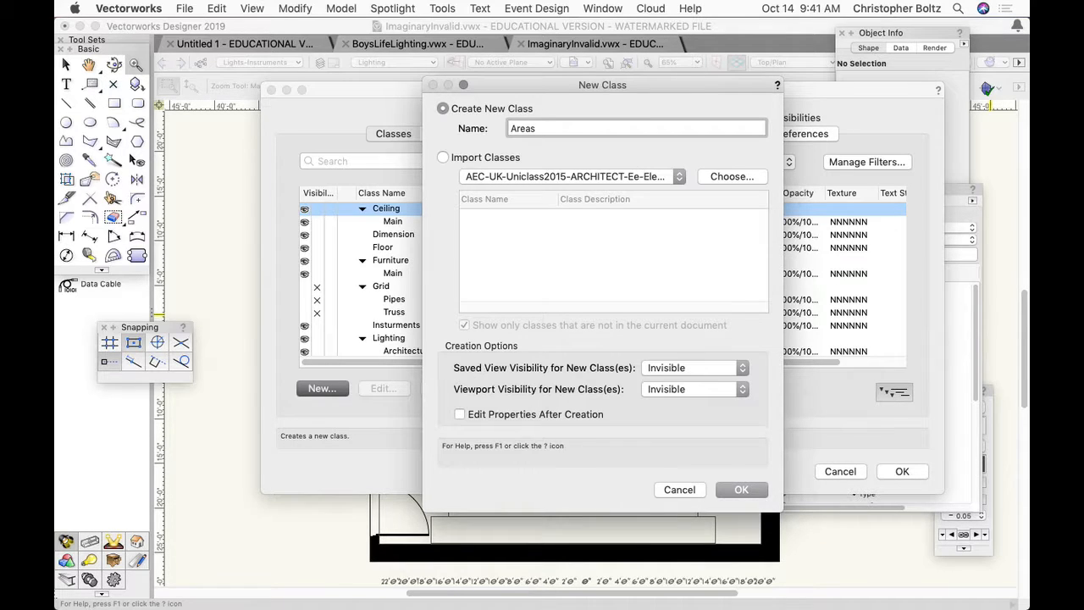
{"action": "left_click", "coordinate": [727, 489]}
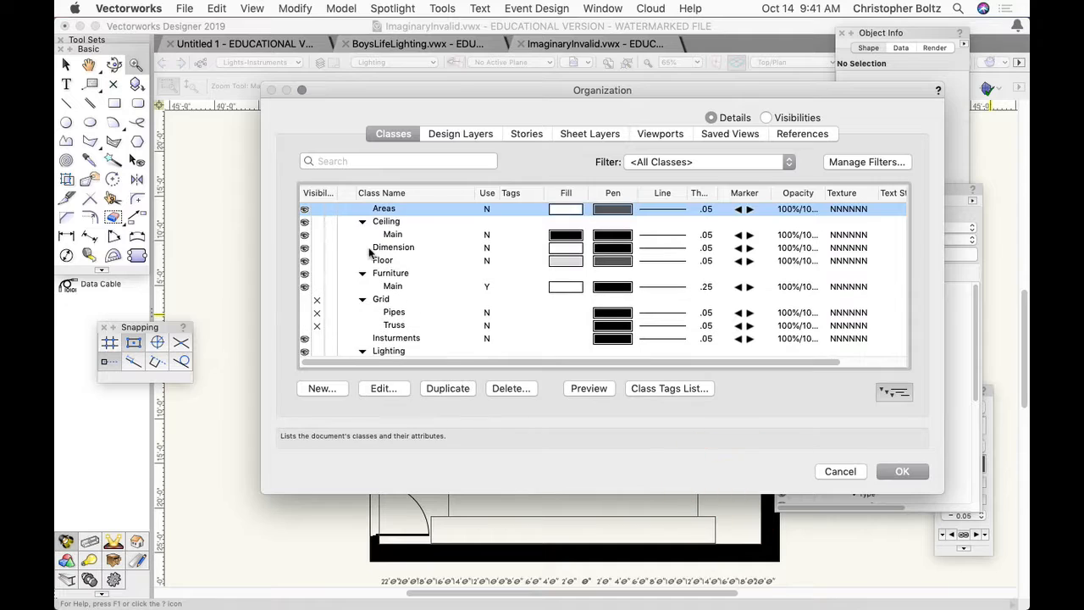
- Make Areas the active class, check which design layer is active, and accept the organization settings
{"action": "left_click", "coordinate": [344, 211]}
{"action": "left_click", "coordinate": [449, 135]}
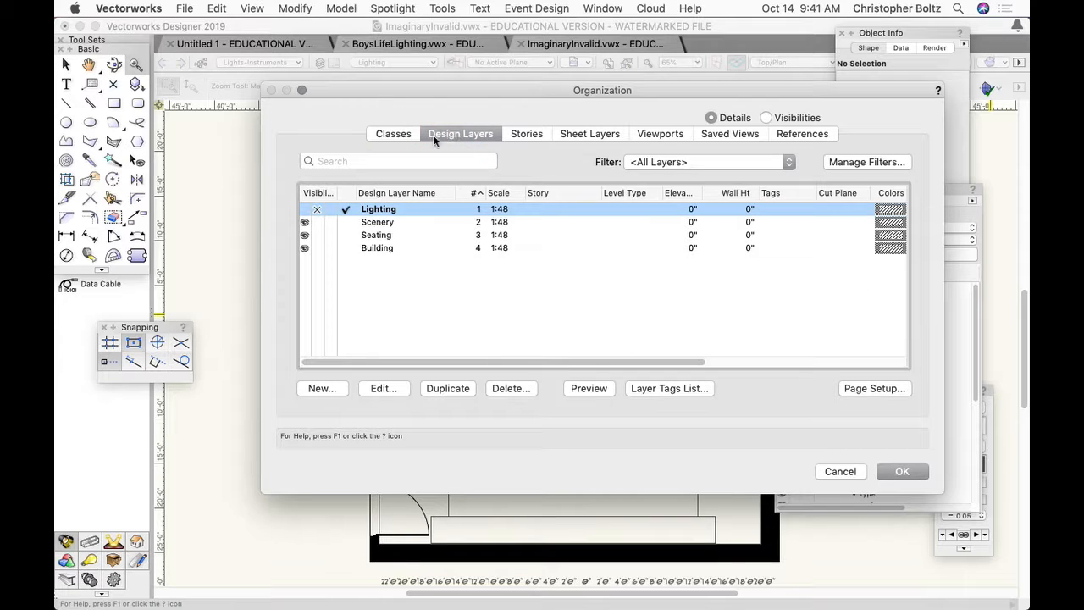
{"action": "left_click", "coordinate": [403, 138]}
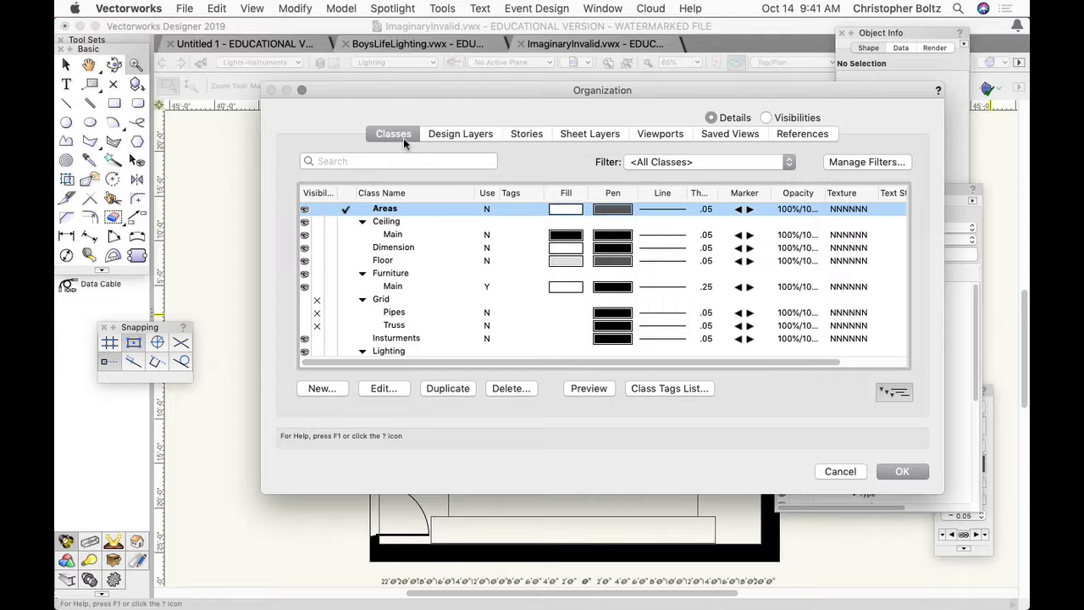
{"action": "left_click", "coordinate": [440, 132]}
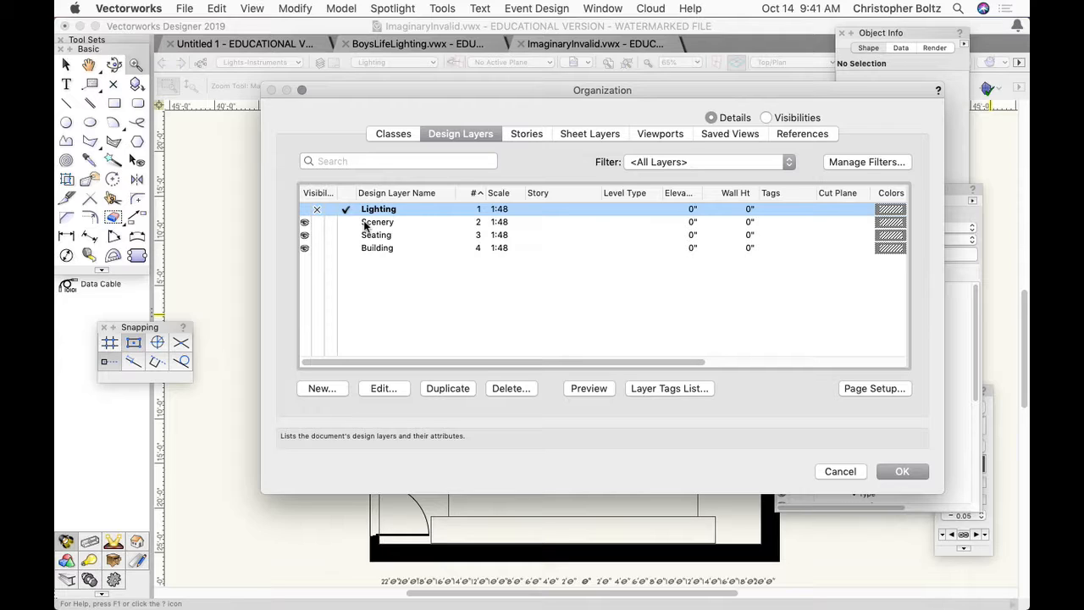
{"action": "left_click", "coordinate": [899, 470]}
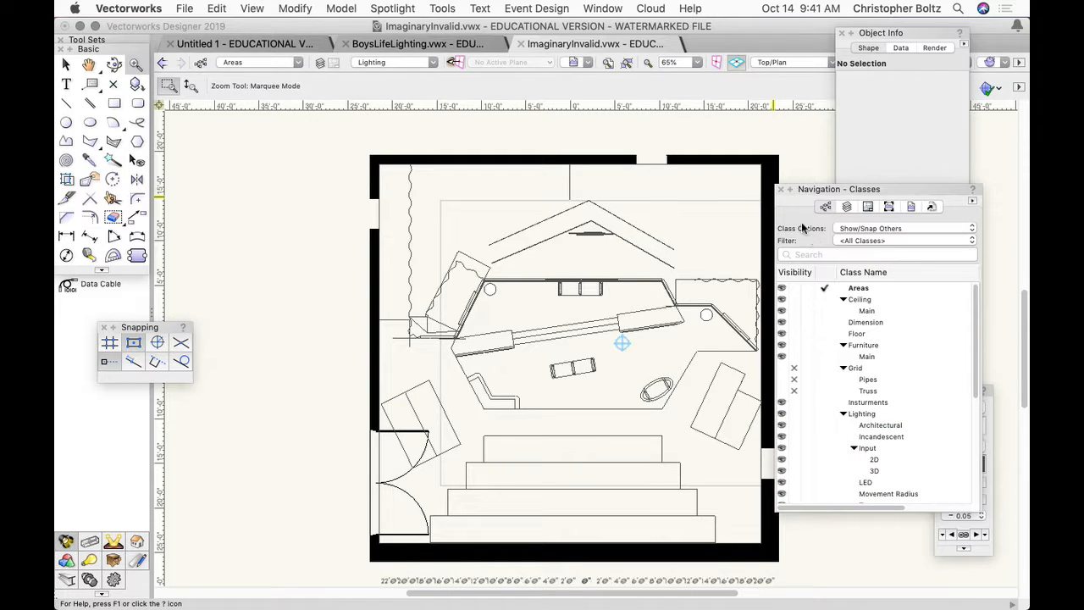
- Draw a circle by diameter, 8' across, in the empty space left of the room
{"action": "left_click", "coordinate": [66, 123]}
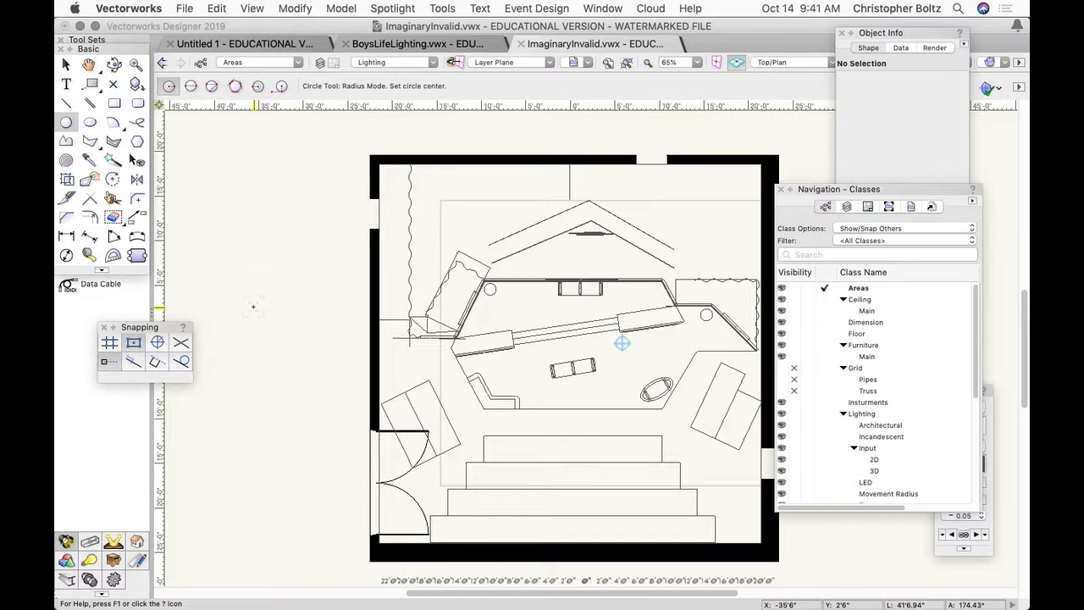
{"action": "left_click", "coordinate": [190, 86]}
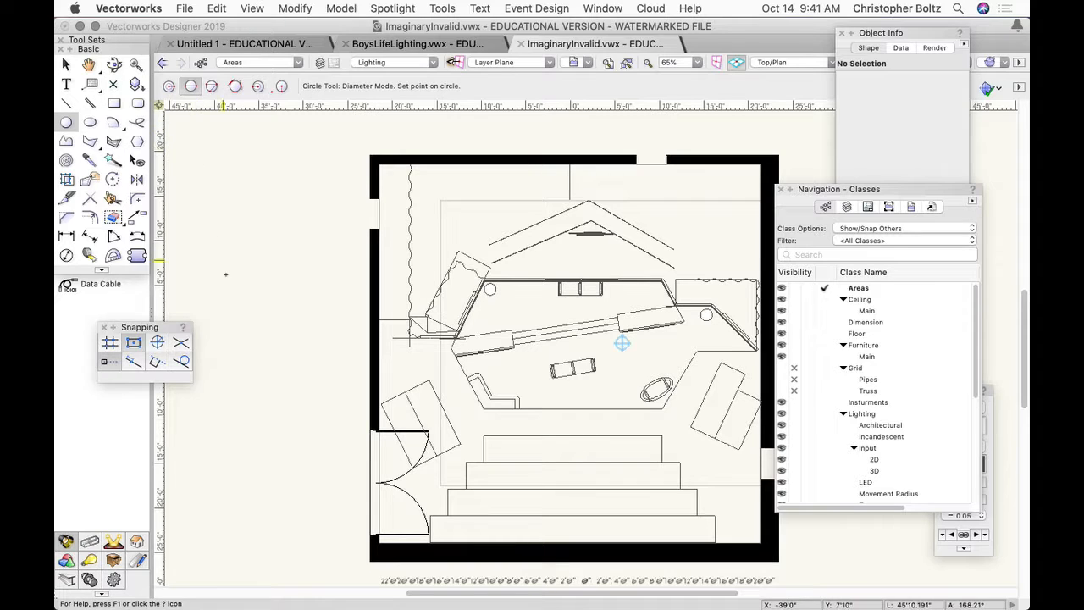
{"action": "left_click", "coordinate": [211, 282]}
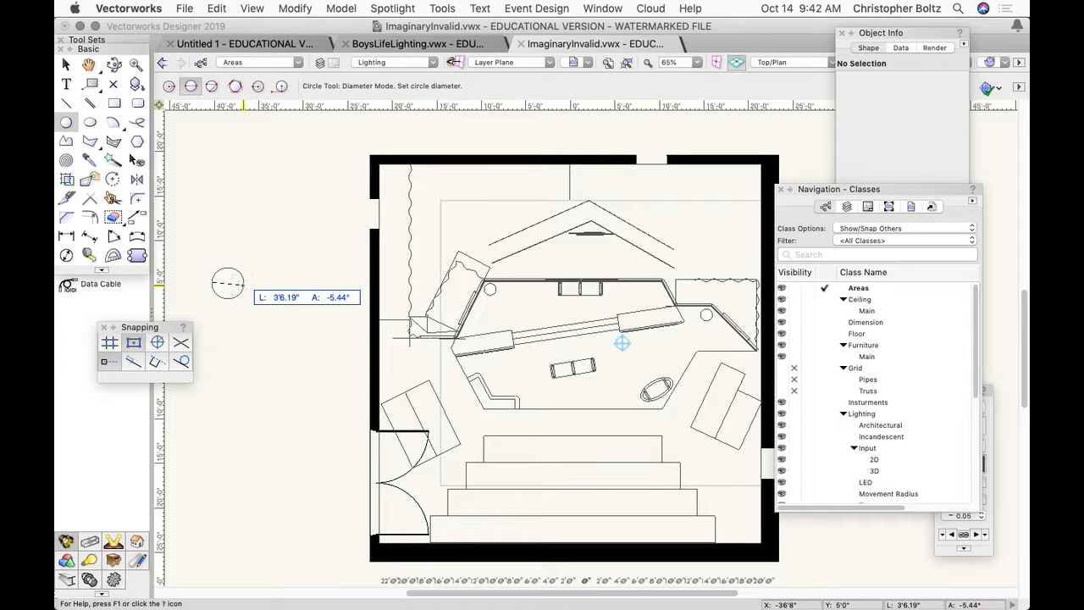
{"action": "key", "text": "Tab"}
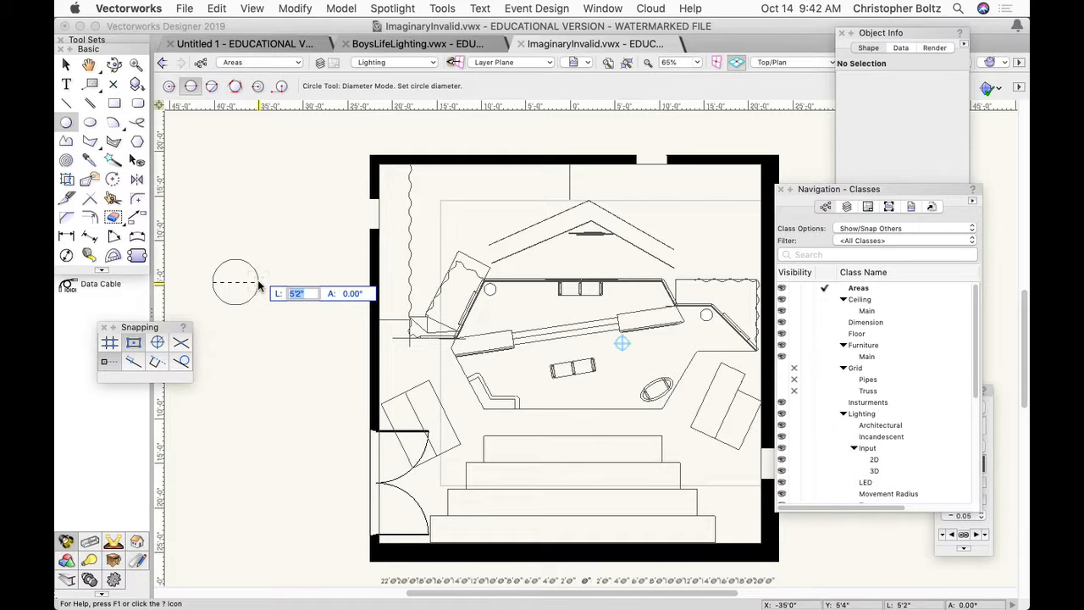
{"action": "type", "text": "8"}
{"action": "key", "text": "Return"}
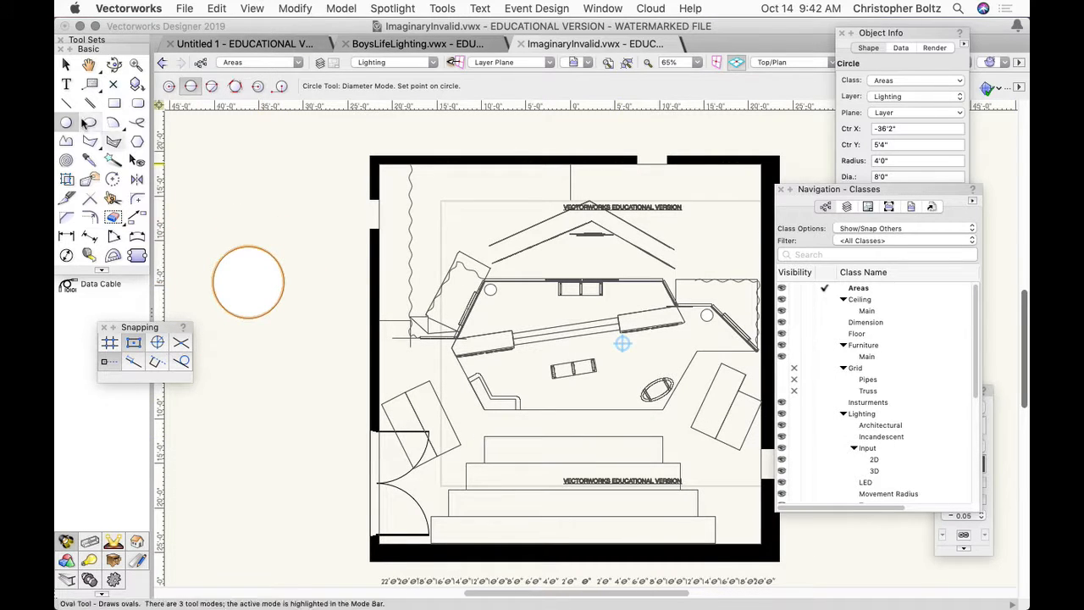
- Move the circle over the stage and back outside the room's left wall, centered at about X -30'3", Y -5'4"
{"action": "left_click", "coordinate": [63, 64]}
{"action": "left_click_drag", "start_coordinate": [249, 281], "coordinate": [506, 347]}
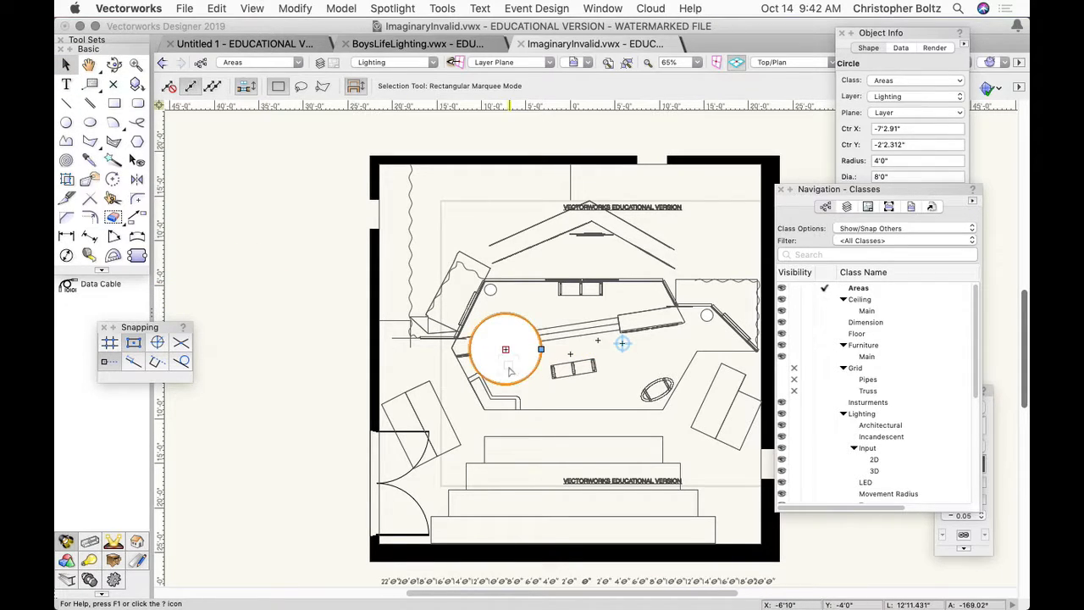
{"action": "mouse_move", "coordinate": [505, 347]}
{"action": "left_mouse_down"}
{"action": "mouse_move", "coordinate": [302, 388]}
{"action": "mouse_move", "coordinate": [301, 377]}
{"action": "left_mouse_up"}
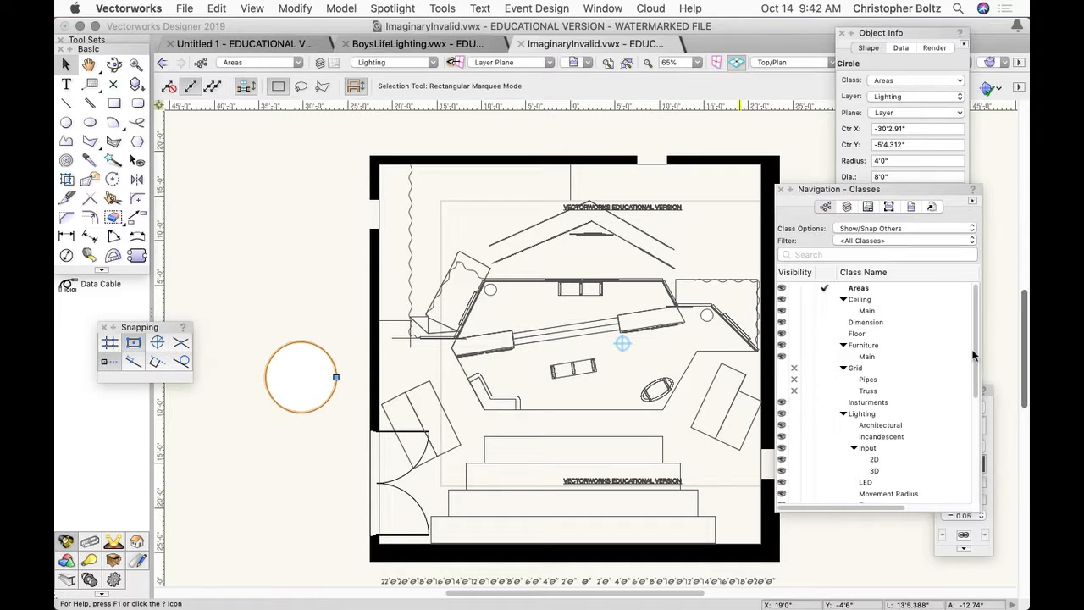
- Close and reopen the Attributes palette, and place it over the Navigation palette
{"action": "left_click", "coordinate": [987, 409]}
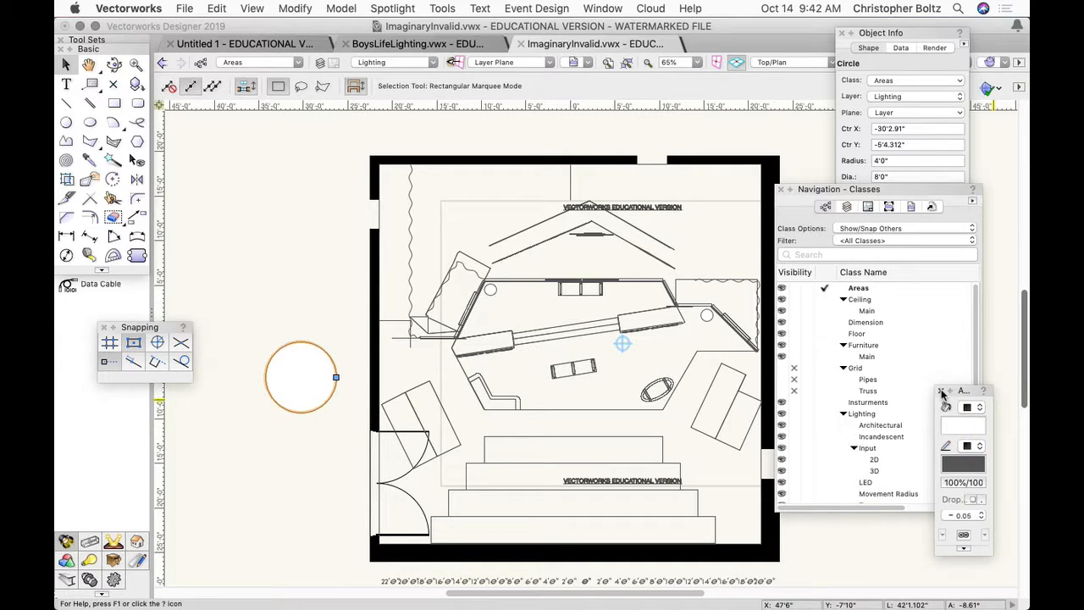
{"action": "left_click", "coordinate": [940, 391]}
{"action": "left_click", "coordinate": [601, 8]}
{"action": "mouse_move", "coordinate": [603, 26]}
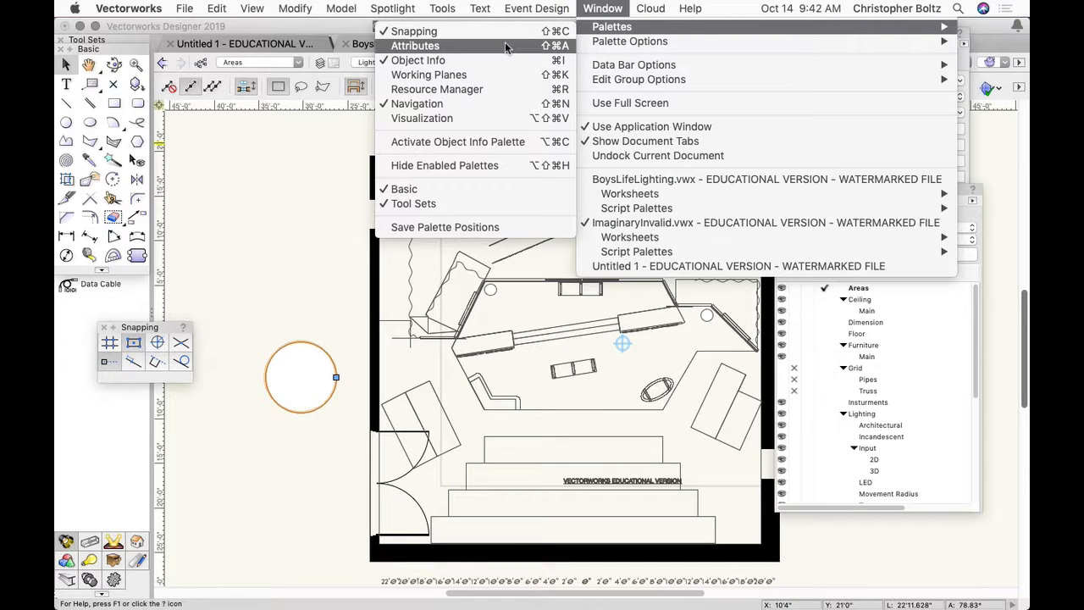
{"action": "left_click", "coordinate": [505, 46]}
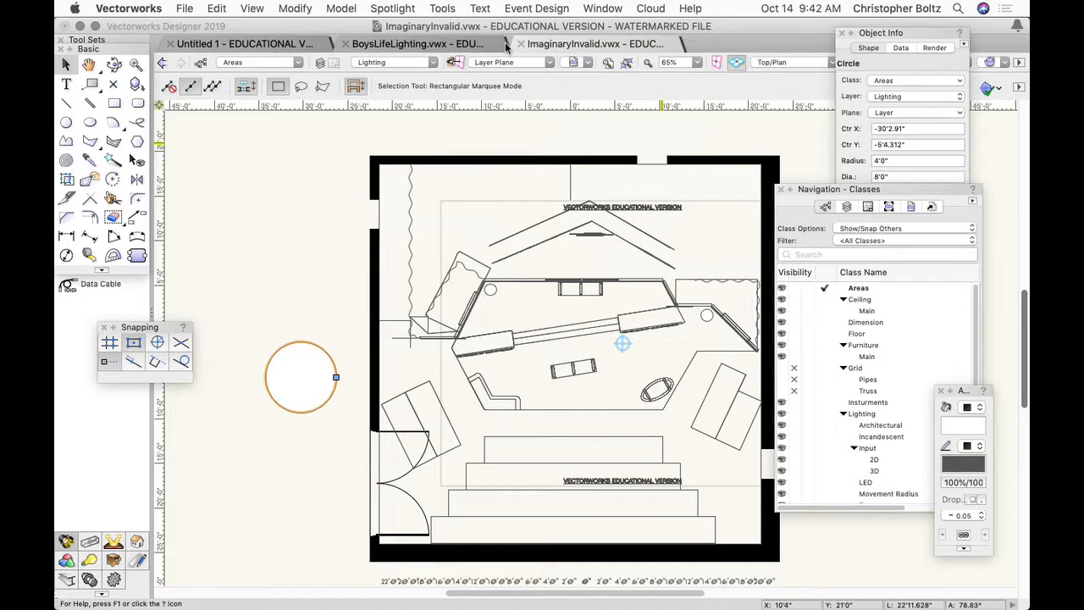
{"action": "left_click_drag", "start_coordinate": [973, 393], "coordinate": [934, 327]}
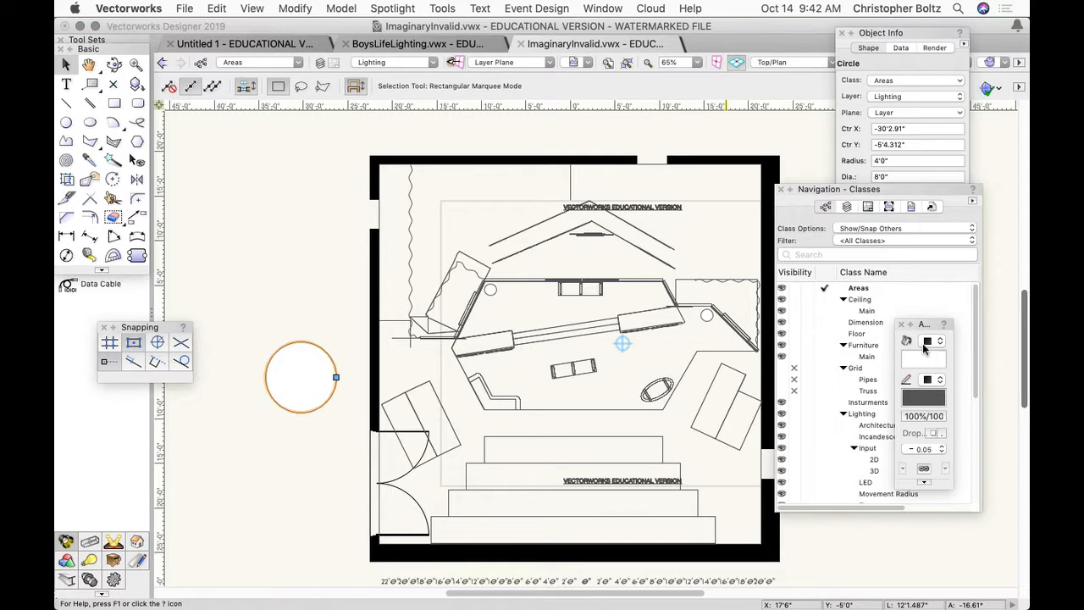
- Set the circle's fill style to None and deselect the circle
{"action": "left_click", "coordinate": [925, 344]}
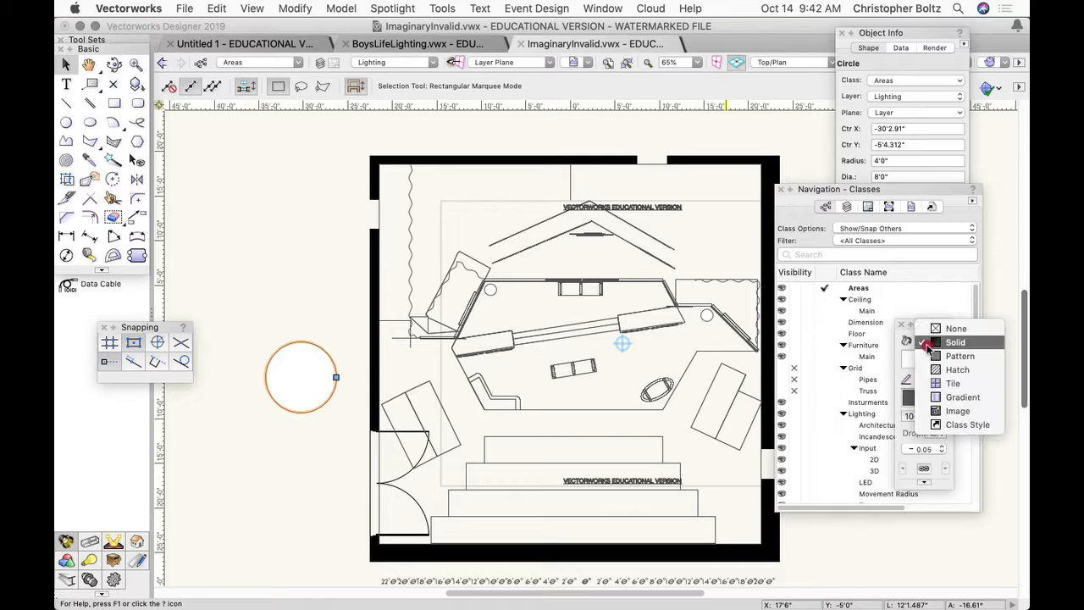
{"action": "left_click", "coordinate": [952, 342]}
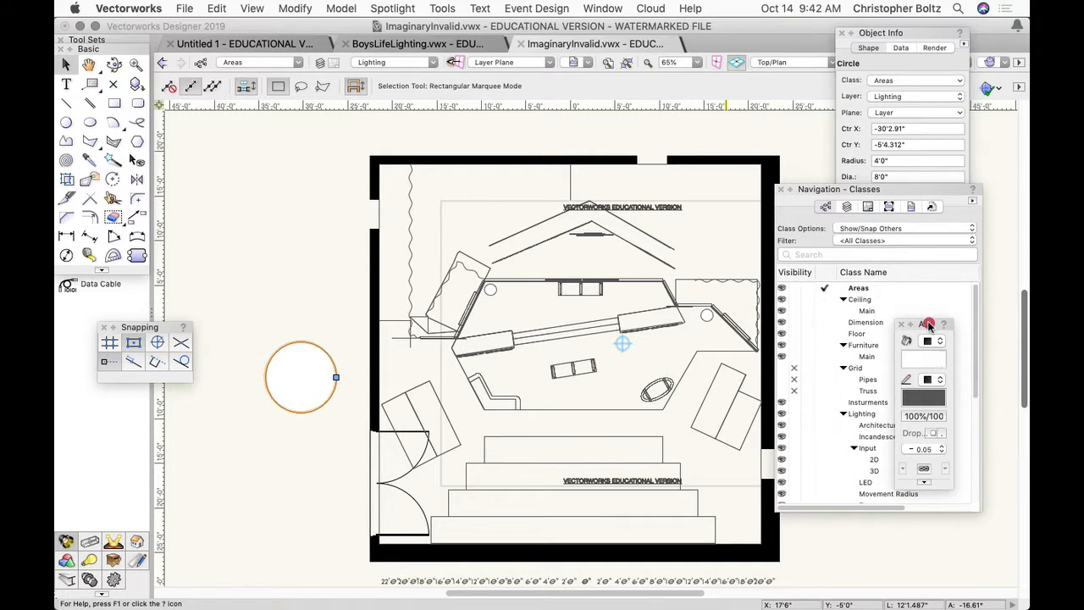
{"action": "left_click_drag", "start_coordinate": [929, 324], "coordinate": [874, 300]}
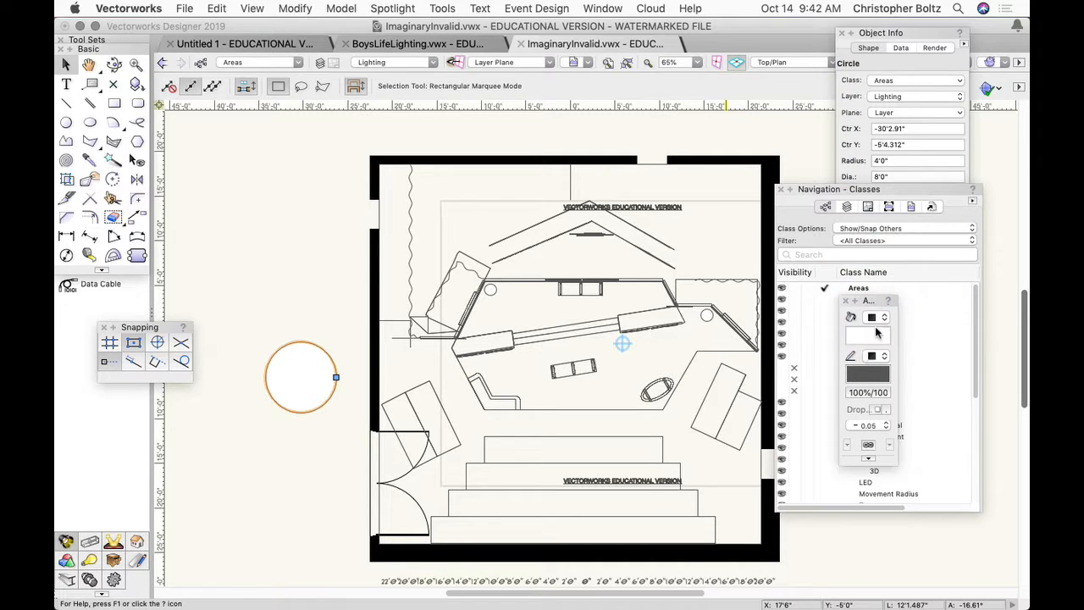
{"action": "left_click", "coordinate": [878, 325]}
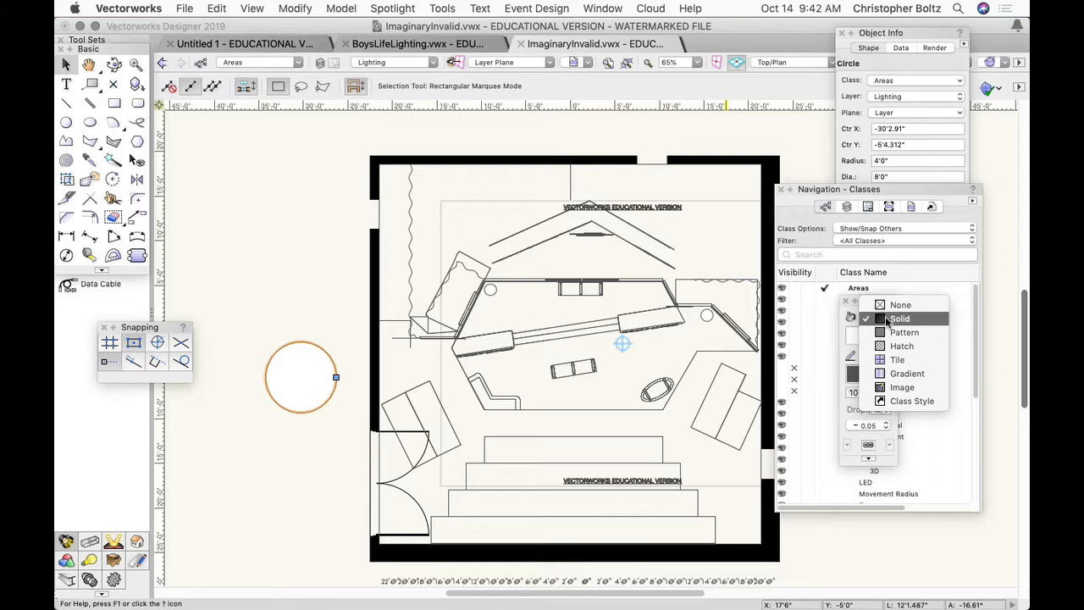
{"action": "left_click", "coordinate": [889, 305]}
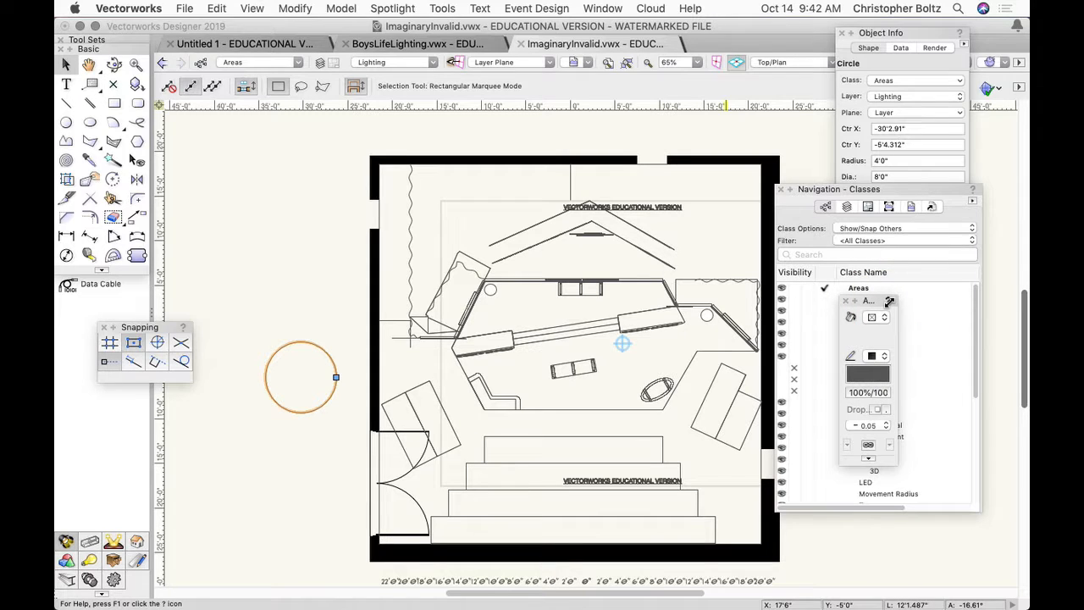
{"action": "left_click", "coordinate": [296, 302]}
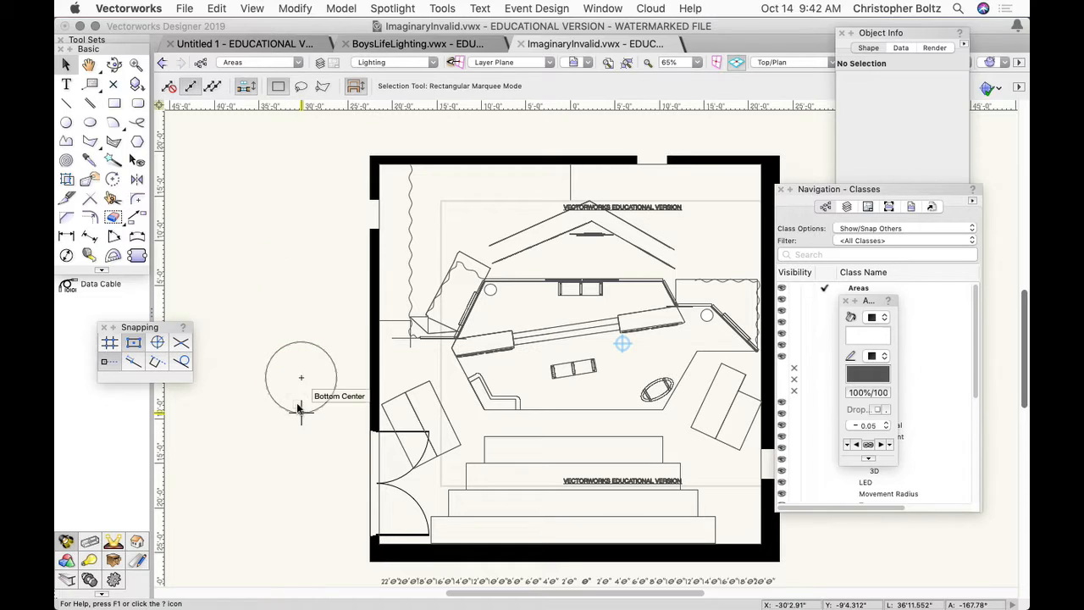
- Move the circle onto the stage's left end, centered at about X -11'4", Y -1'11", and set its pen color to red
{"action": "left_click_drag", "start_coordinate": [295, 415], "coordinate": [461, 390]}
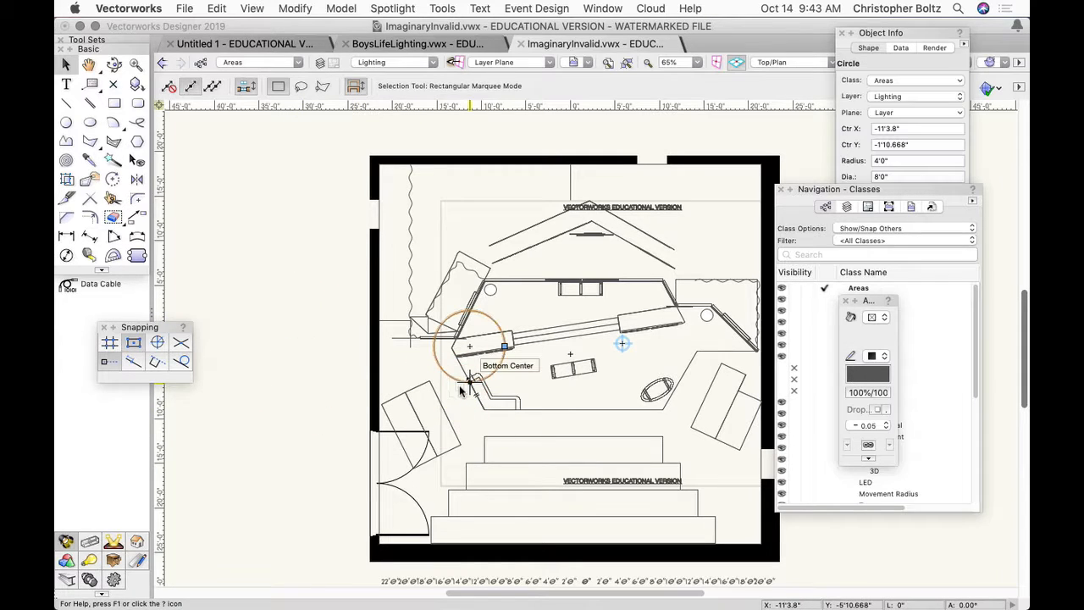
{"action": "left_click", "coordinate": [853, 379]}
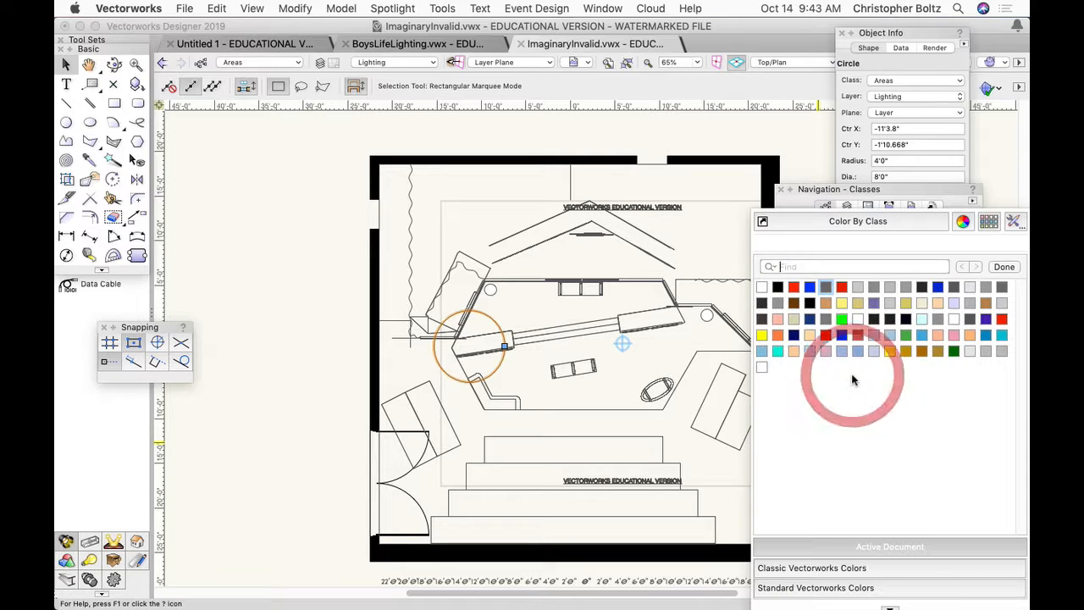
{"action": "left_click", "coordinate": [794, 292]}
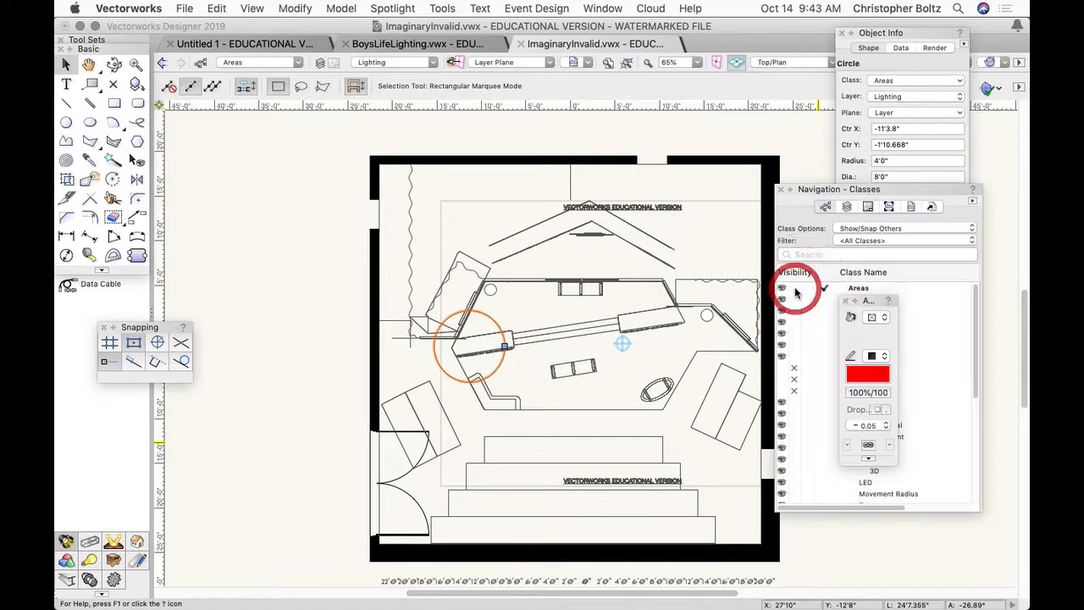
{"action": "left_click", "coordinate": [345, 426]}
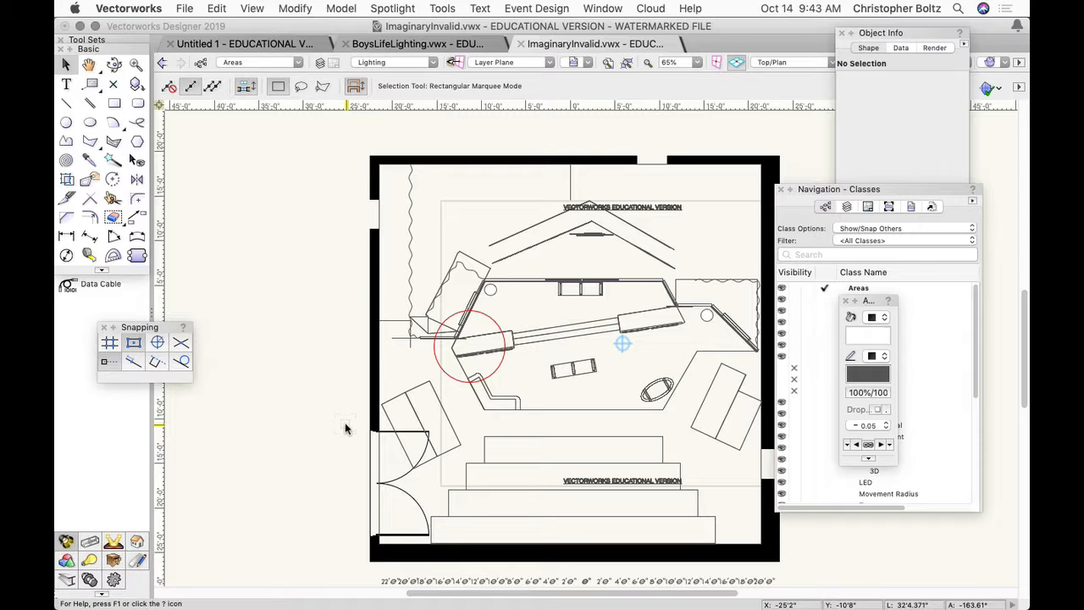
- Move the red circle to downstage center, centered at about X 0', Y -6'2.5", and shift the Navigation palette away from the plan
{"action": "left_click", "coordinate": [450, 376]}
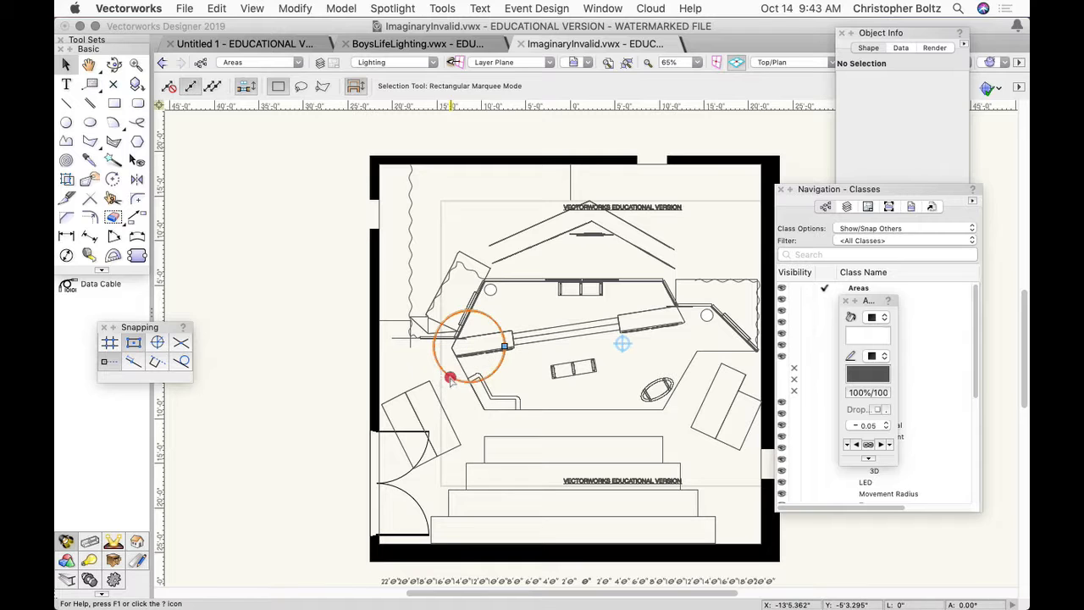
{"action": "left_click_drag", "start_coordinate": [450, 379], "coordinate": [565, 401]}
{"action": "left_click_drag", "start_coordinate": [560, 401], "coordinate": [558, 401]}
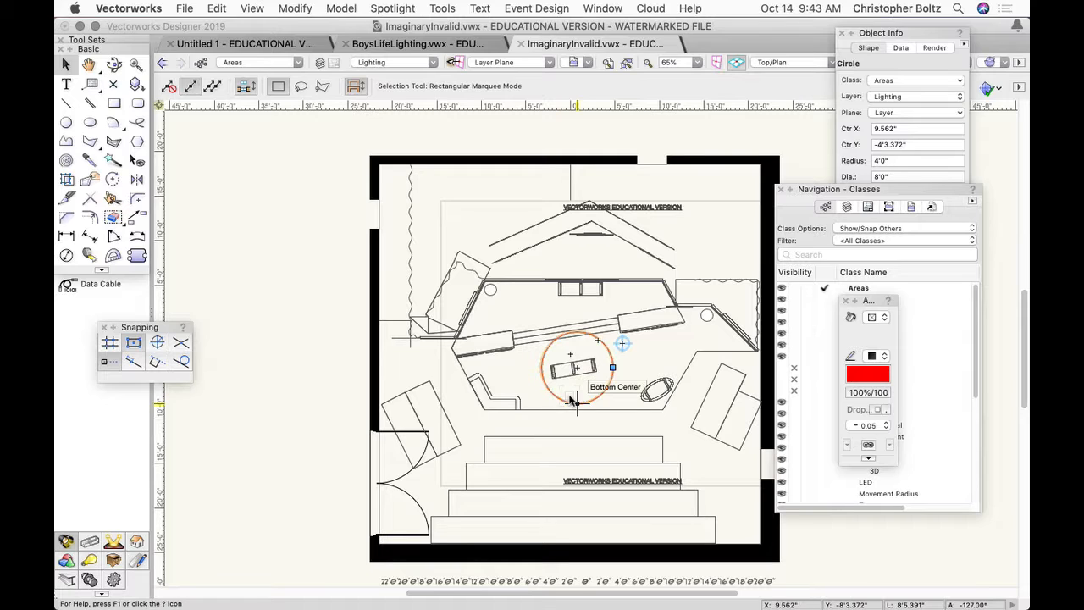
{"action": "mouse_move", "coordinate": [576, 404]}
{"action": "left_mouse_down"}
{"action": "mouse_move", "coordinate": [643, 404]}
{"action": "mouse_move", "coordinate": [576, 428]}
{"action": "mouse_move", "coordinate": [578, 364]}
{"action": "mouse_move", "coordinate": [581, 376]}
{"action": "mouse_move", "coordinate": [697, 423]}
{"action": "mouse_move", "coordinate": [682, 425]}
{"action": "left_mouse_up"}
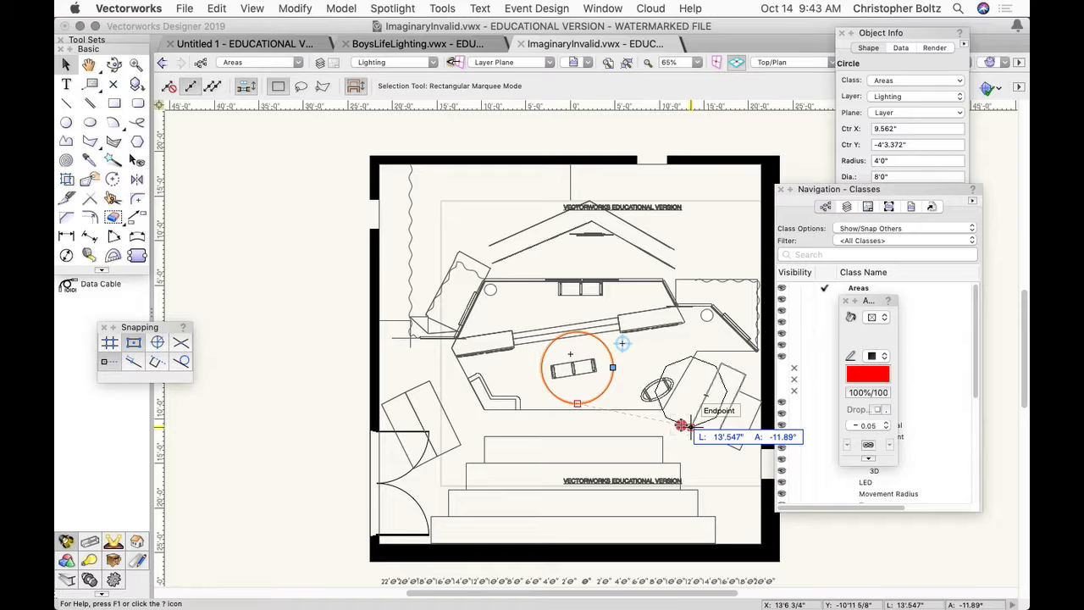
{"action": "left_click_drag", "start_coordinate": [681, 425], "coordinate": [574, 412]}
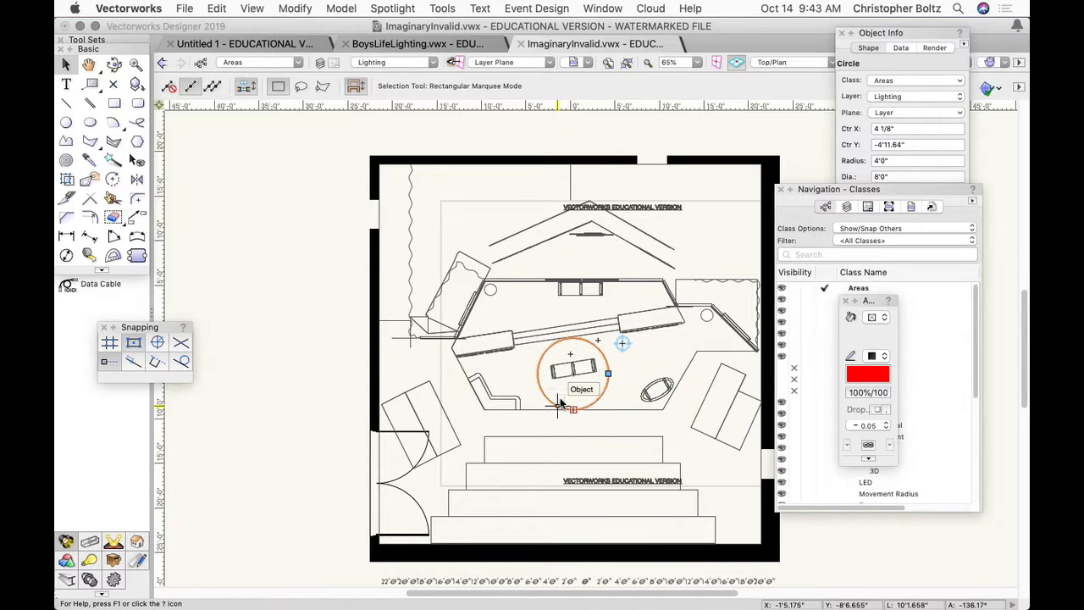
{"action": "left_click", "coordinate": [135, 65]}
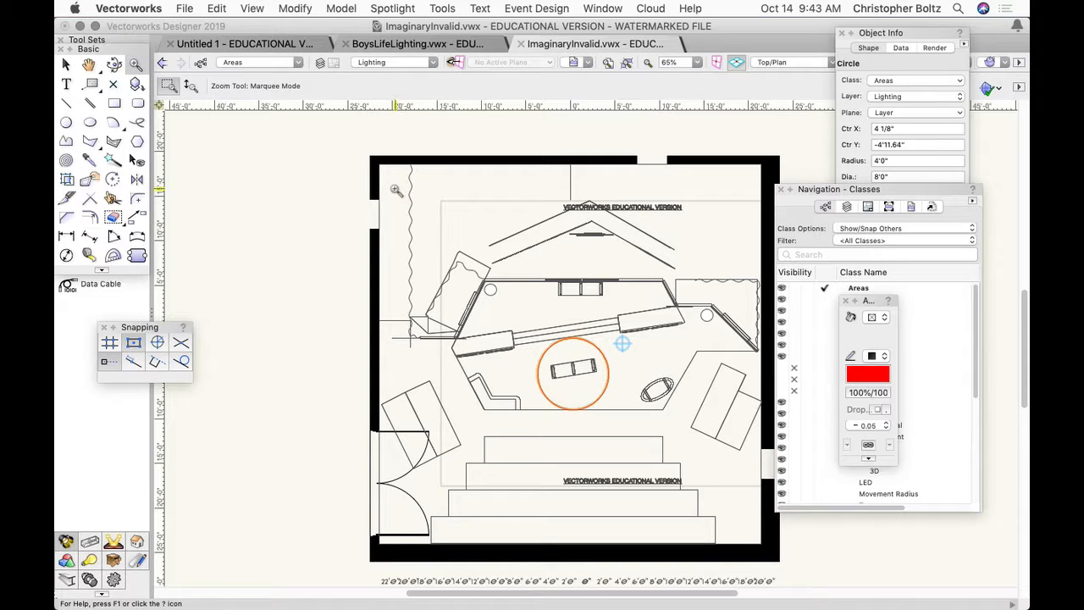
{"action": "left_click_drag", "start_coordinate": [373, 157], "coordinate": [777, 457]}
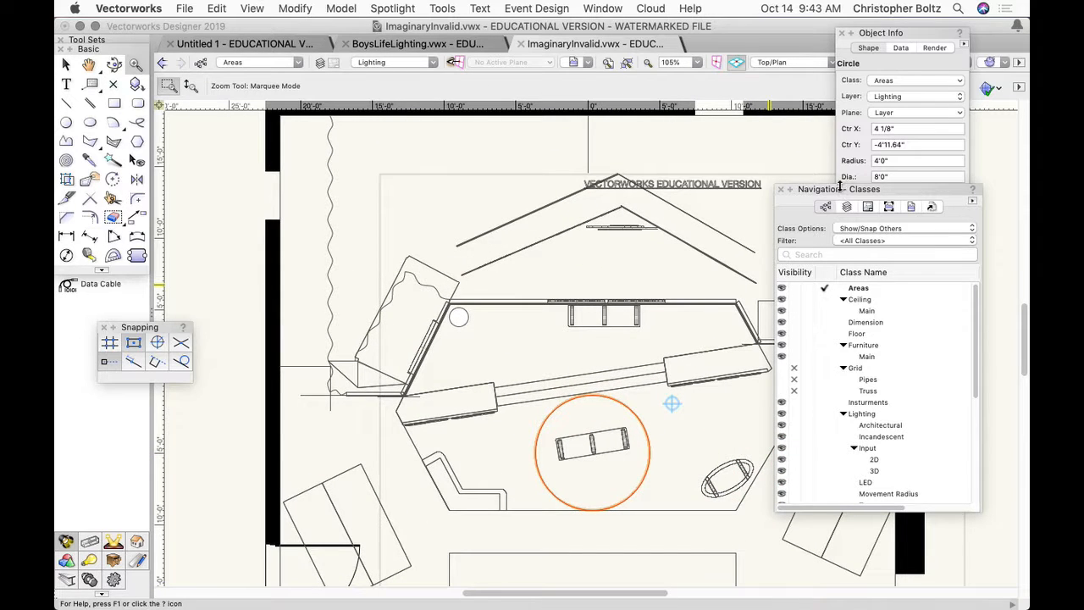
{"action": "left_click_drag", "start_coordinate": [839, 188], "coordinate": [917, 193]}
{"action": "left_click", "coordinate": [66, 64]}
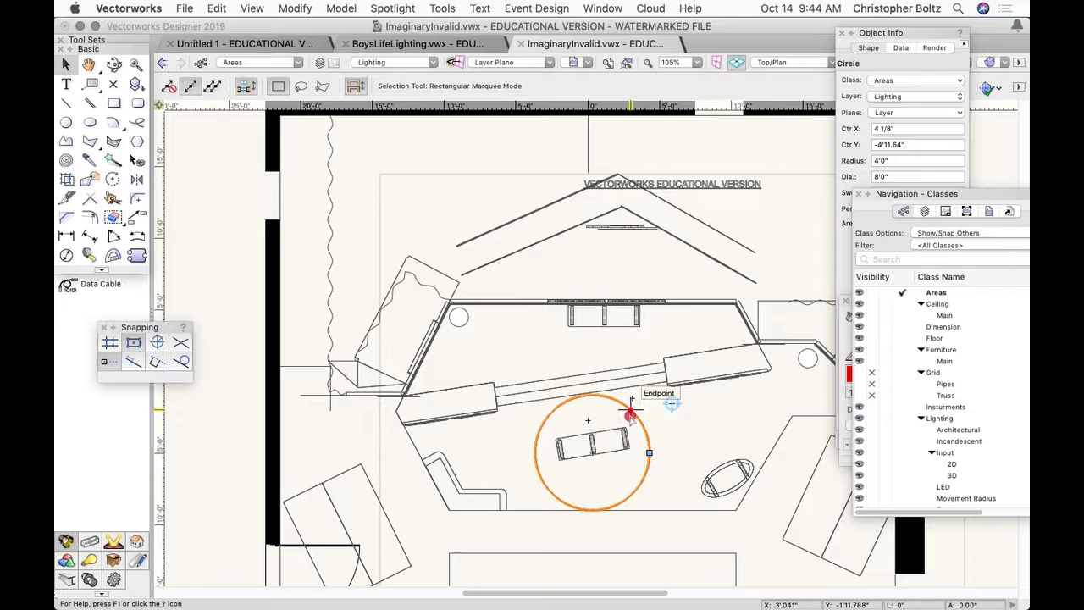
{"action": "left_click_drag", "start_coordinate": [629, 413], "coordinate": [628, 427]}
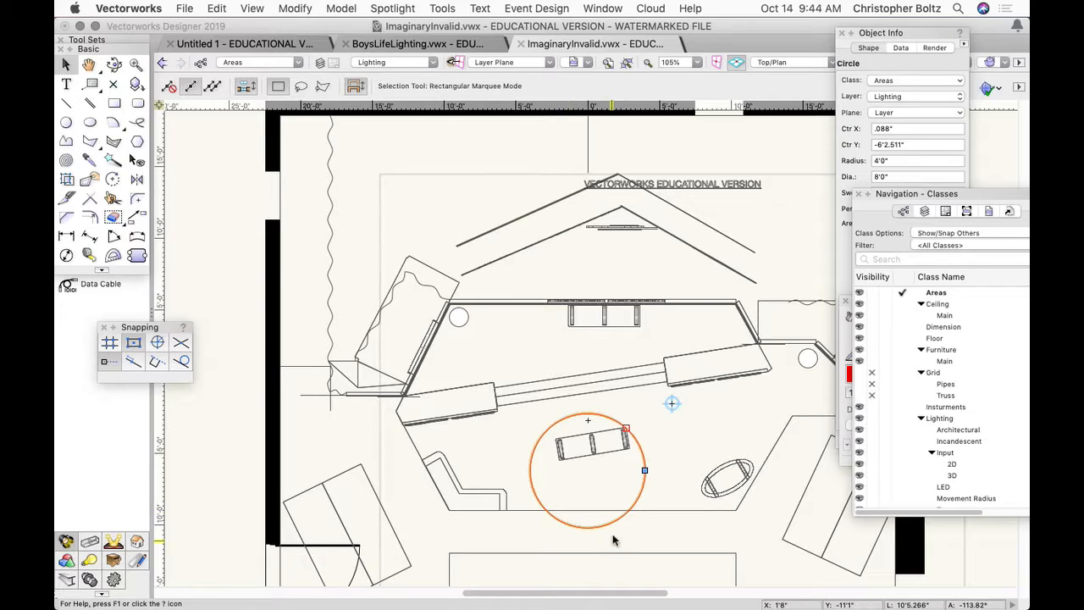
- Duplicate the center circle toward the oval table, and position the copy at X 6'1", Y -6'0"
{"action": "key", "text": "alt"}
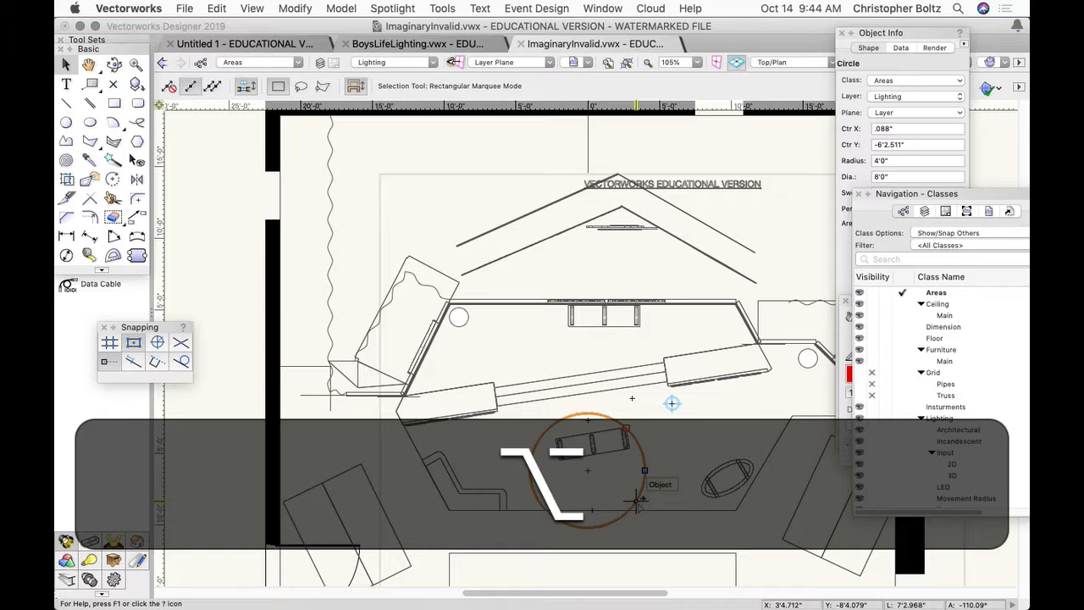
{"action": "left_click_drag", "start_coordinate": [636, 500], "coordinate": [718, 507], "text": "alt"}
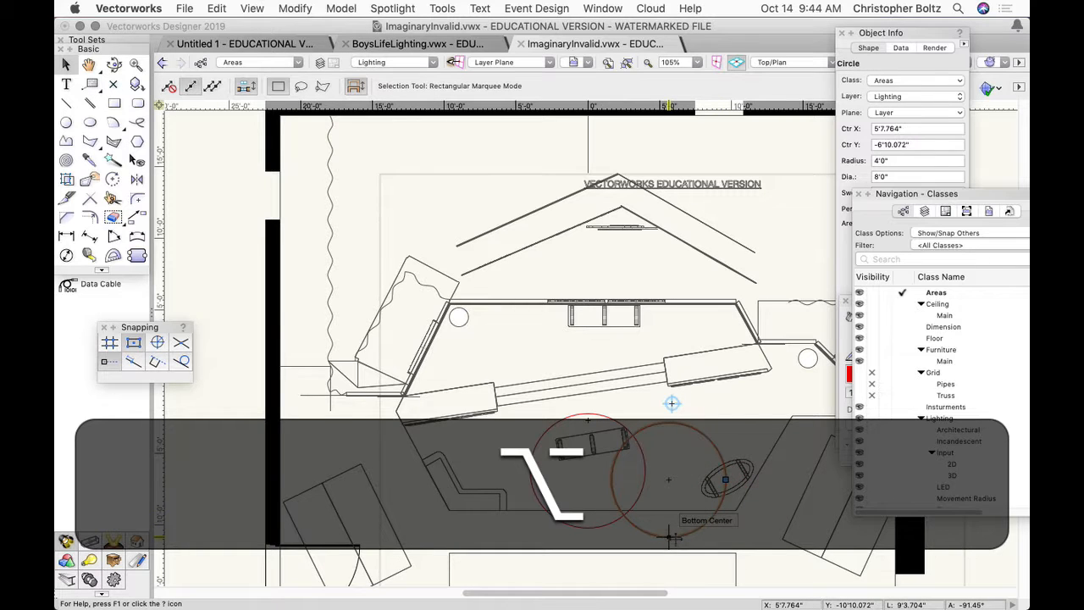
{"action": "left_click_drag", "start_coordinate": [674, 537], "coordinate": [673, 515]}
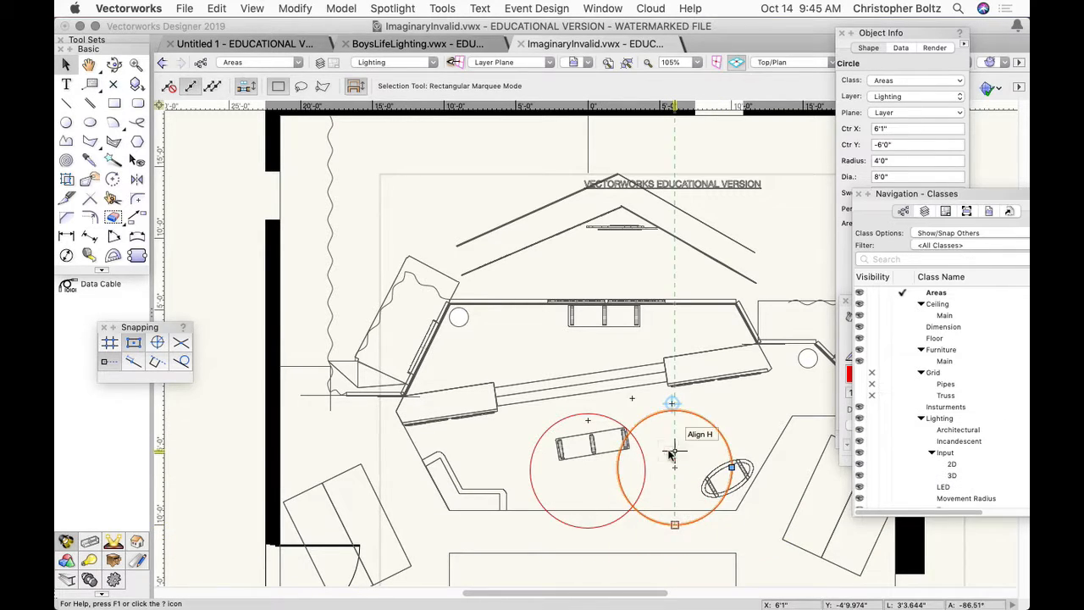
{"action": "scroll", "coordinate": [669, 451], "scroll_direction": "up", "scroll_amount": 1}
{"action": "mouse_move", "coordinate": [674, 405]}
{"action": "left_mouse_down"}
{"action": "mouse_move", "coordinate": [673, 417]}
{"action": "mouse_move", "coordinate": [675, 406]}
{"action": "left_mouse_up"}
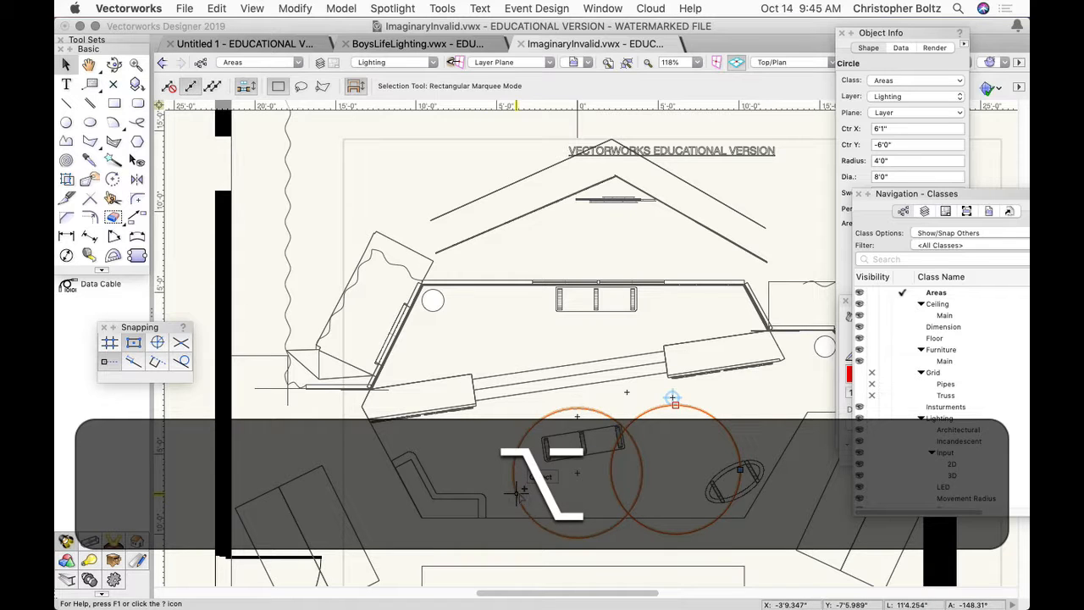
- Extend the downstage row with circle copies centered at about X -5'2", Y -6'6"; X -10'7", Y -6'8"; and X 11'4", Y -6'7"
{"action": "left_click_drag", "start_coordinate": [518, 491], "coordinate": [422, 500], "text": "alt"}
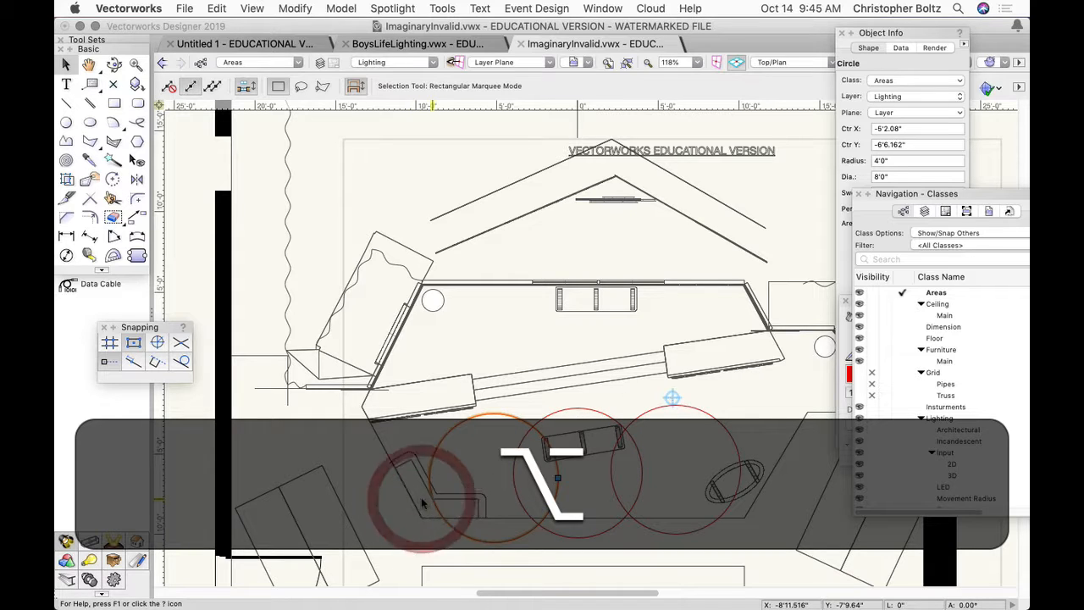
{"action": "left_click_drag", "start_coordinate": [493, 540], "coordinate": [430, 498], "text": "alt"}
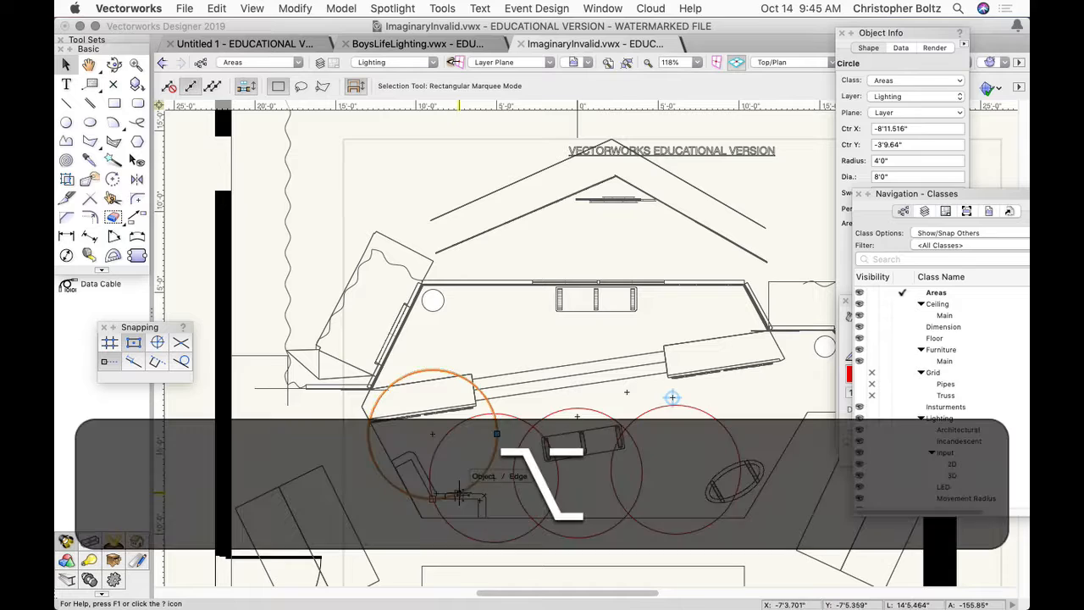
{"action": "left_click_drag", "start_coordinate": [370, 448], "coordinate": [348, 490], "text": "alt"}
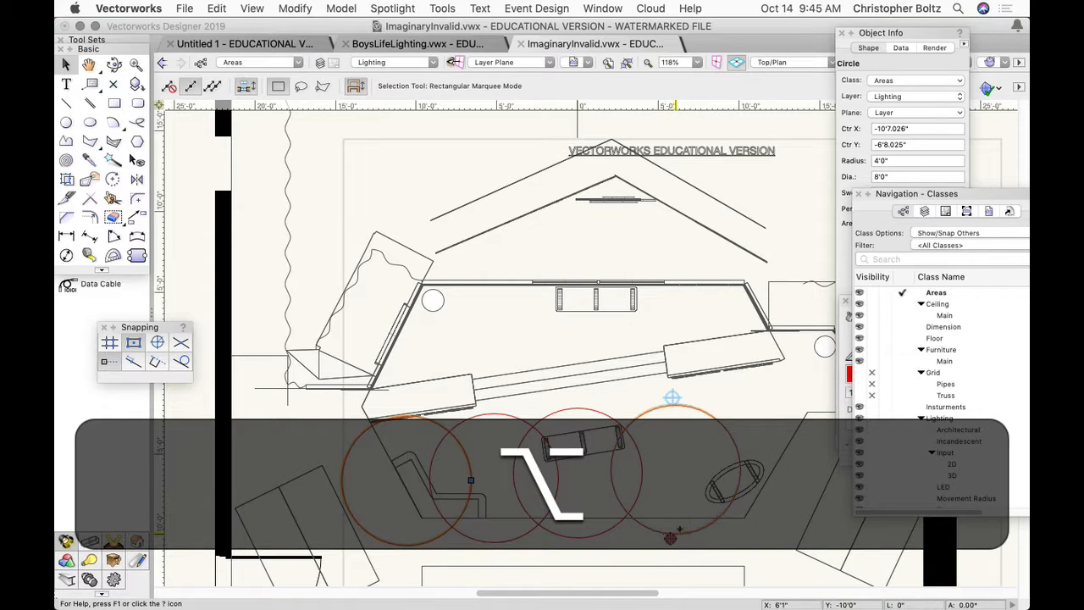
{"action": "left_click_drag", "start_coordinate": [674, 535], "coordinate": [760, 543], "text": "alt"}
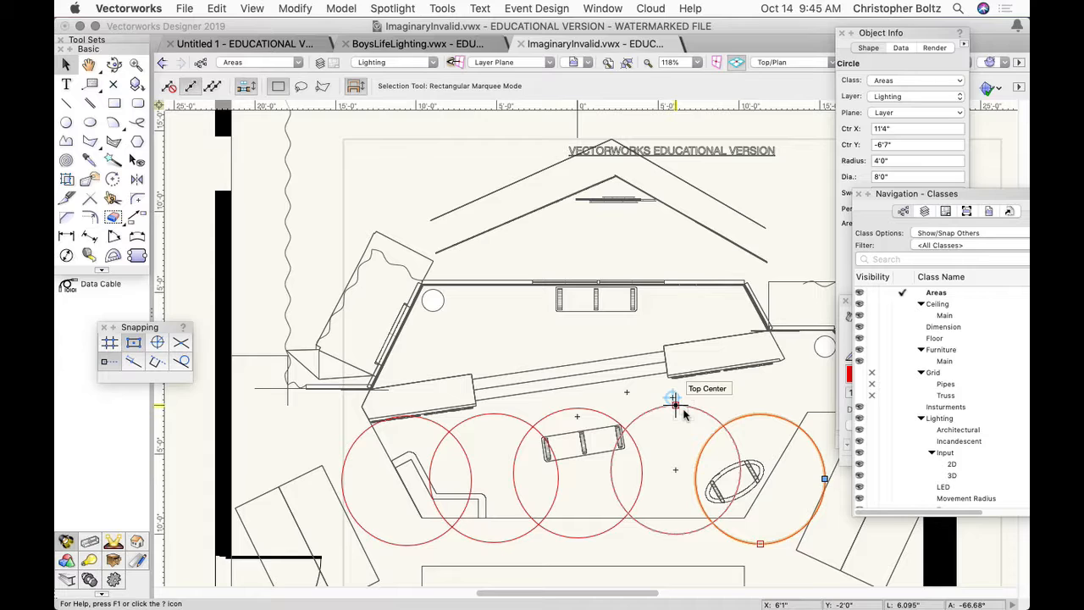
{"action": "key", "text": "alt"}
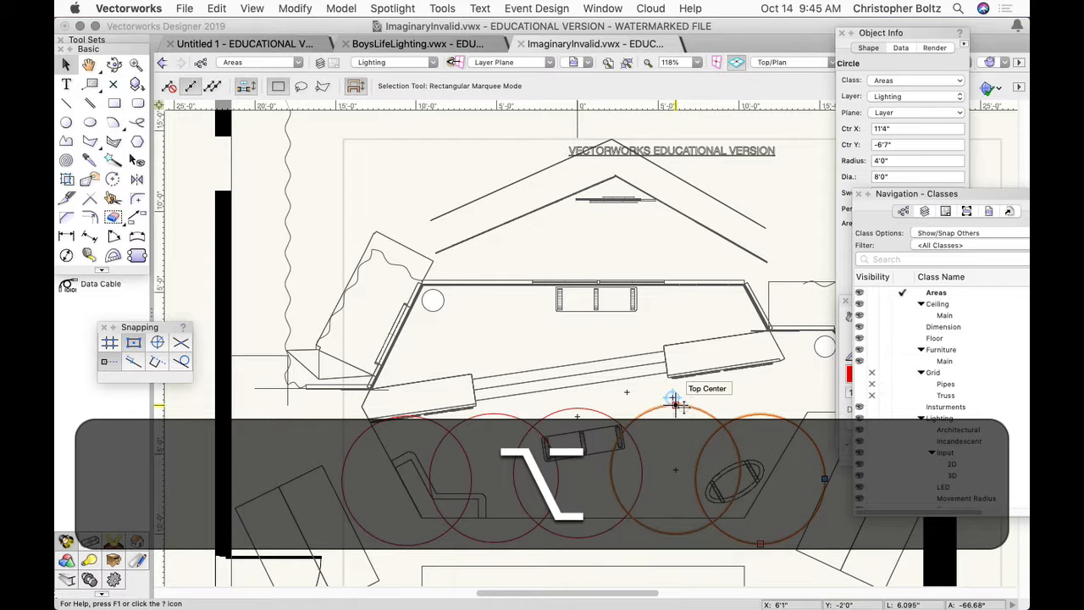
- Duplicate all five downstage circles about 6'2" straight upstage to form a second row
{"action": "left_click", "coordinate": [350, 435]}
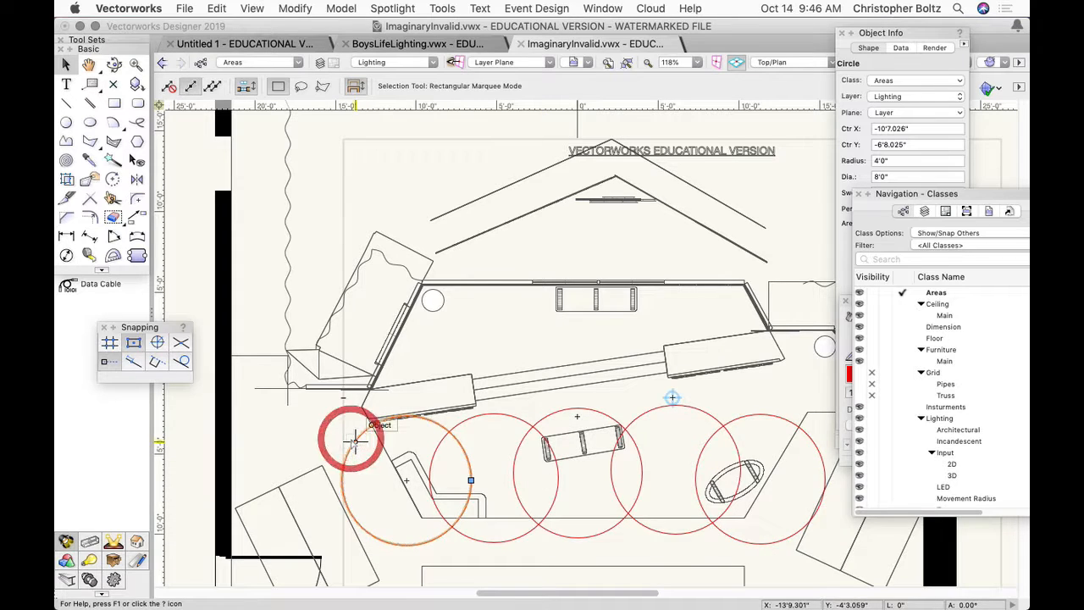
{"action": "left_click", "coordinate": [469, 413], "text": "shift"}
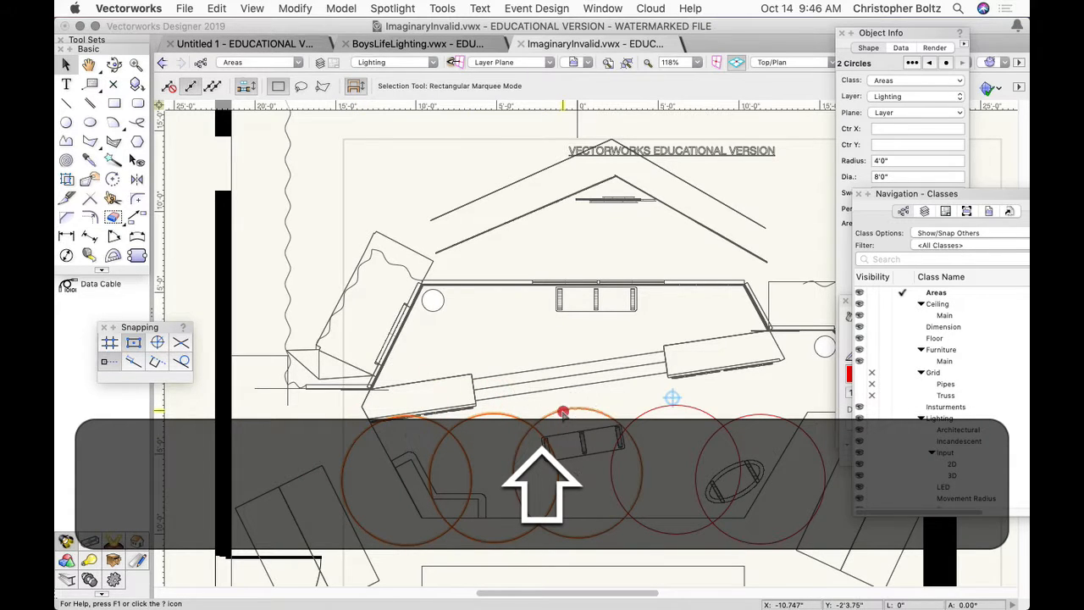
{"action": "left_click", "coordinate": [559, 413], "text": "shift"}
{"action": "left_click", "coordinate": [671, 405], "text": "shift"}
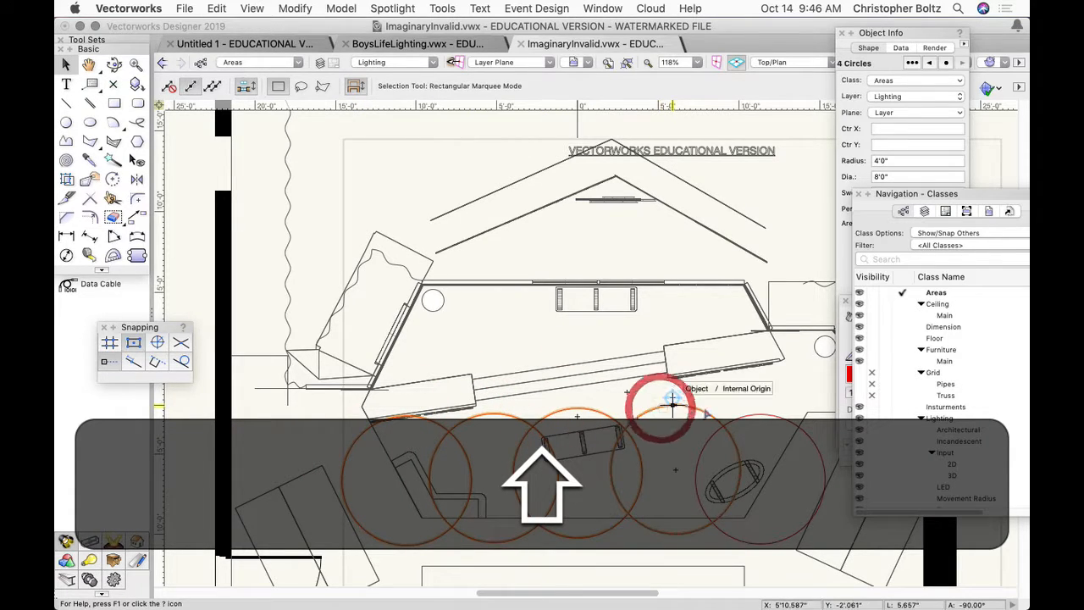
{"action": "left_click", "coordinate": [740, 412], "text": "shift"}
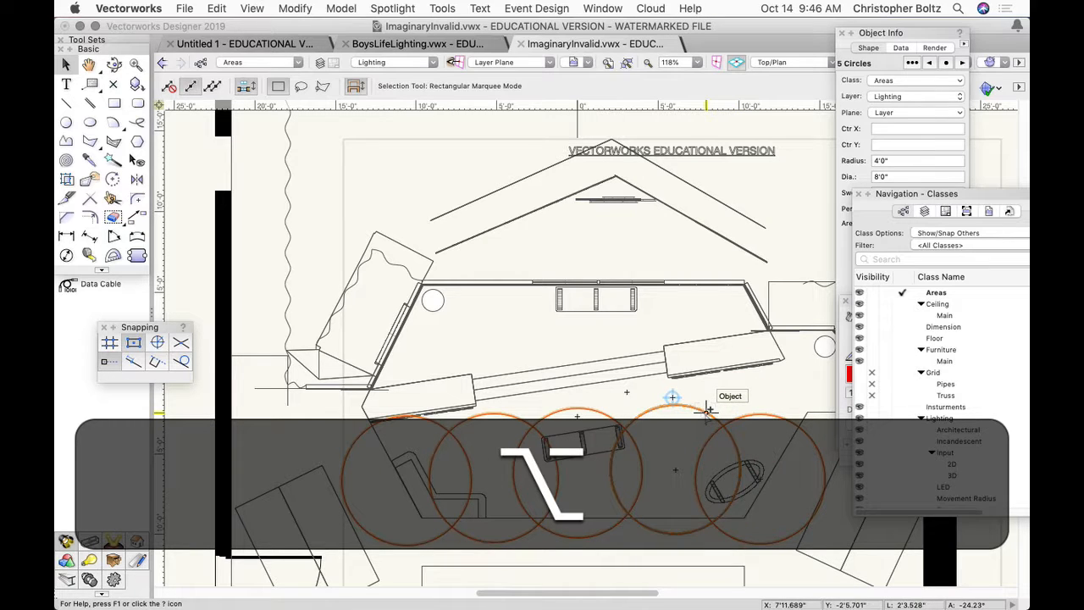
{"action": "left_click_drag", "start_coordinate": [707, 412], "coordinate": [705, 315], "text": "alt"}
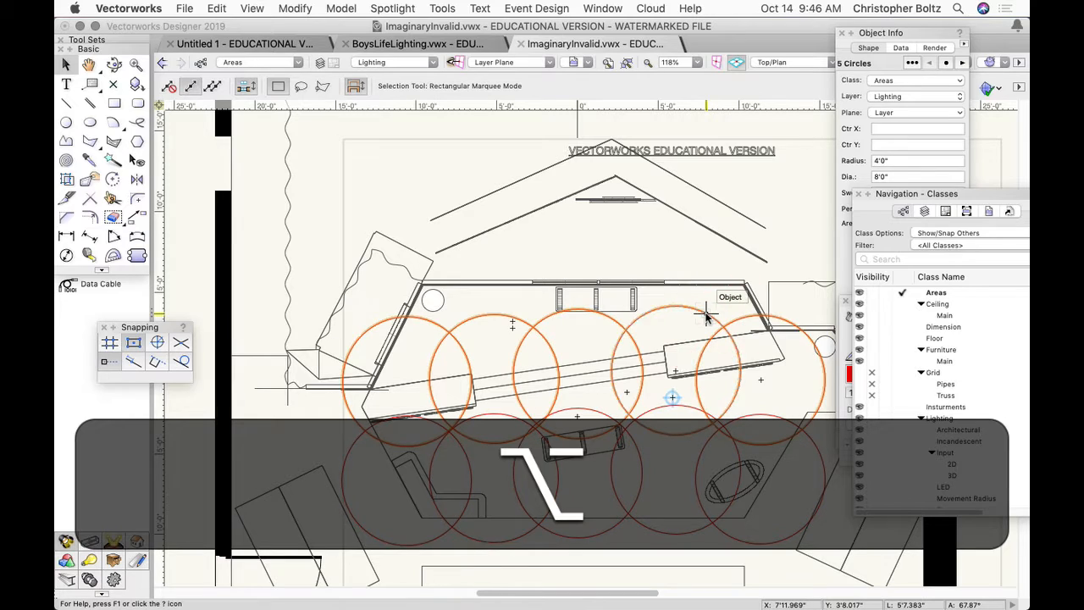
- Duplicate the second row's rightmost circle into the stage-right-side alcove of the plan, centered at about X 17'8", Y 0'5"
{"action": "key", "text": "h"}
{"action": "left_click_drag", "start_coordinate": [710, 452], "coordinate": [566, 455]}
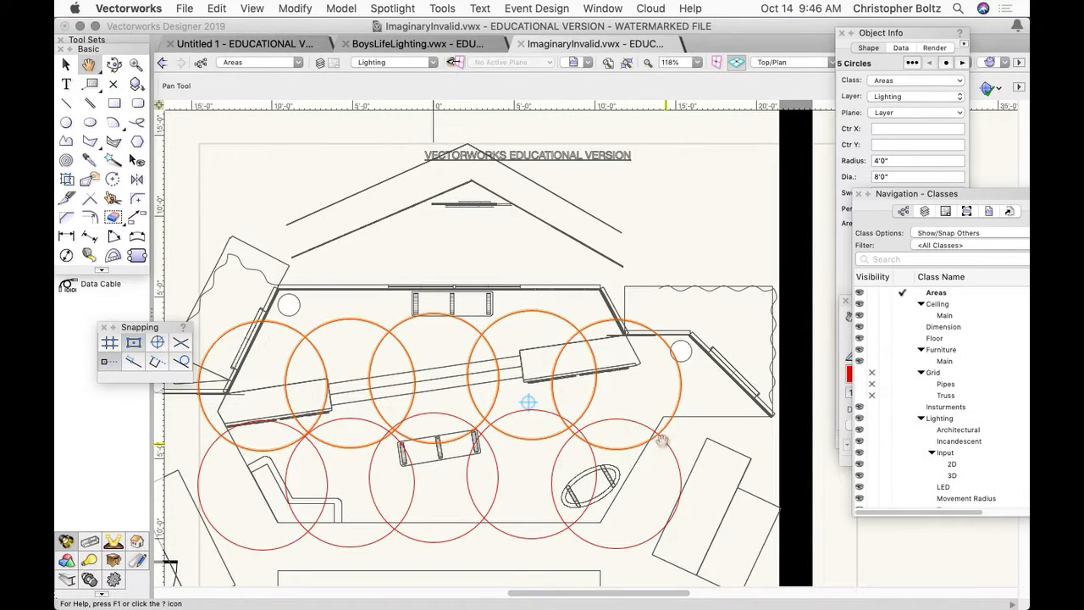
{"action": "left_click", "coordinate": [683, 436]}
{"action": "key", "text": "x"}
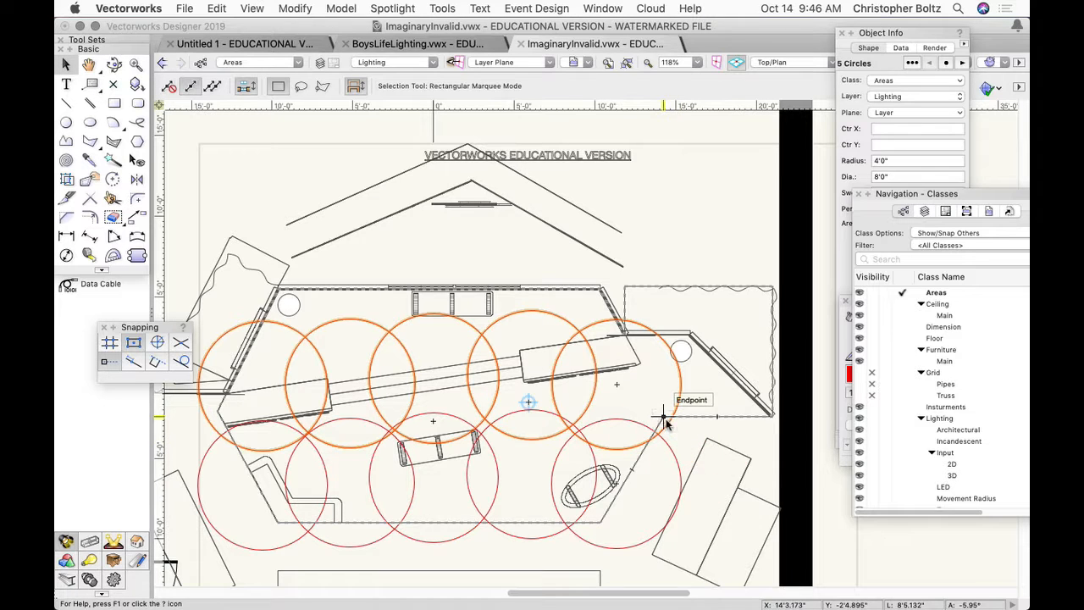
{"action": "left_click", "coordinate": [678, 428]}
{"action": "key", "text": "alt"}
{"action": "left_click_drag", "start_coordinate": [667, 428], "coordinate": [766, 412], "text": "alt"}
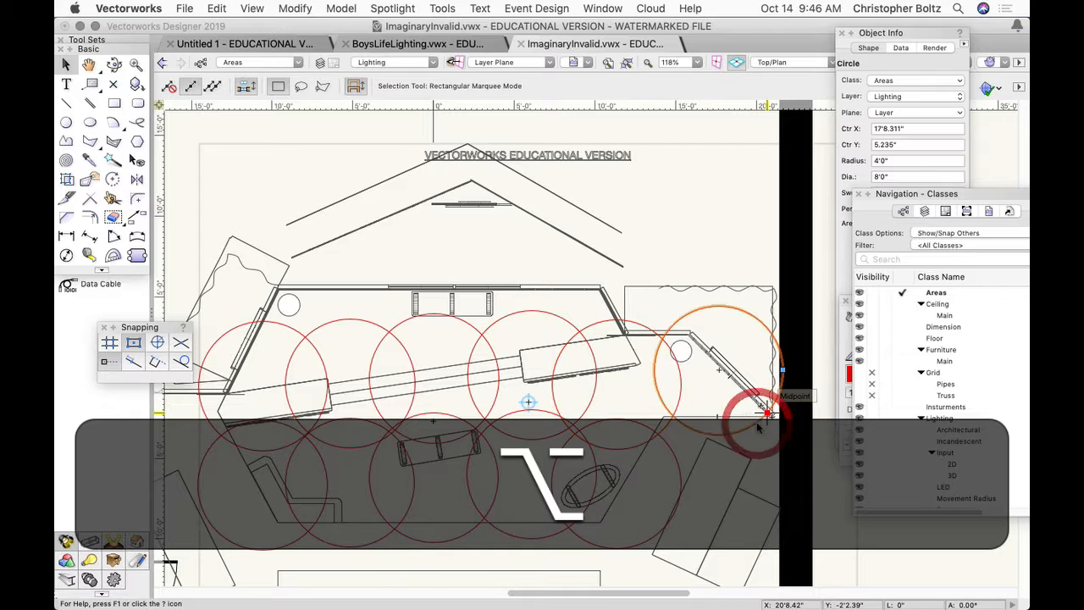
- Duplicate the second row's four leftmost circles upstage as a third row, with the leftmost copy centered at about X -7'2", Y 4'10"
{"action": "left_click", "coordinate": [298, 336]}
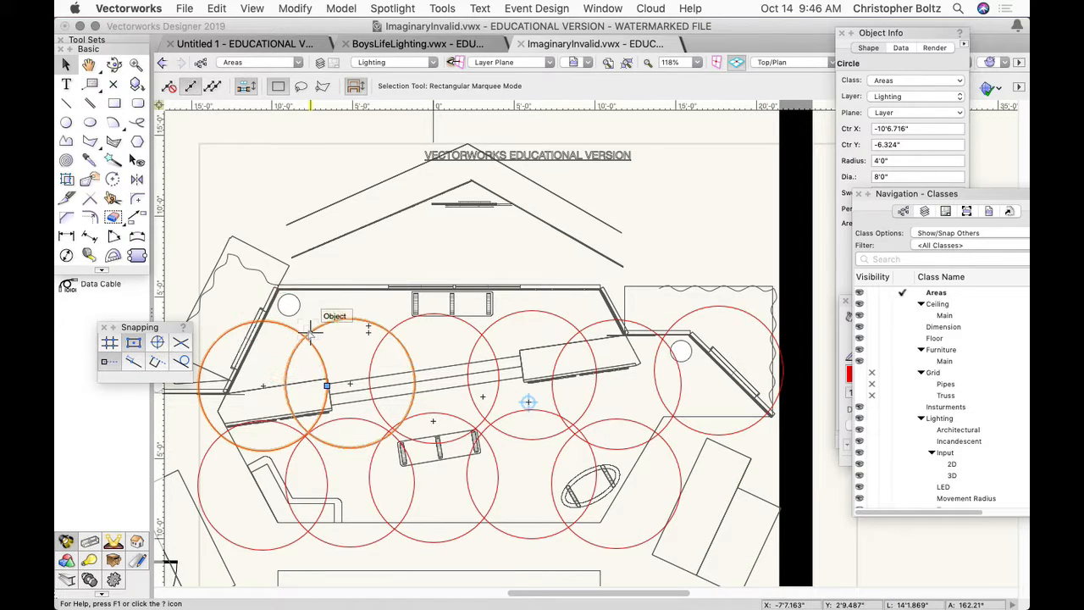
{"action": "left_click", "coordinate": [400, 323]}
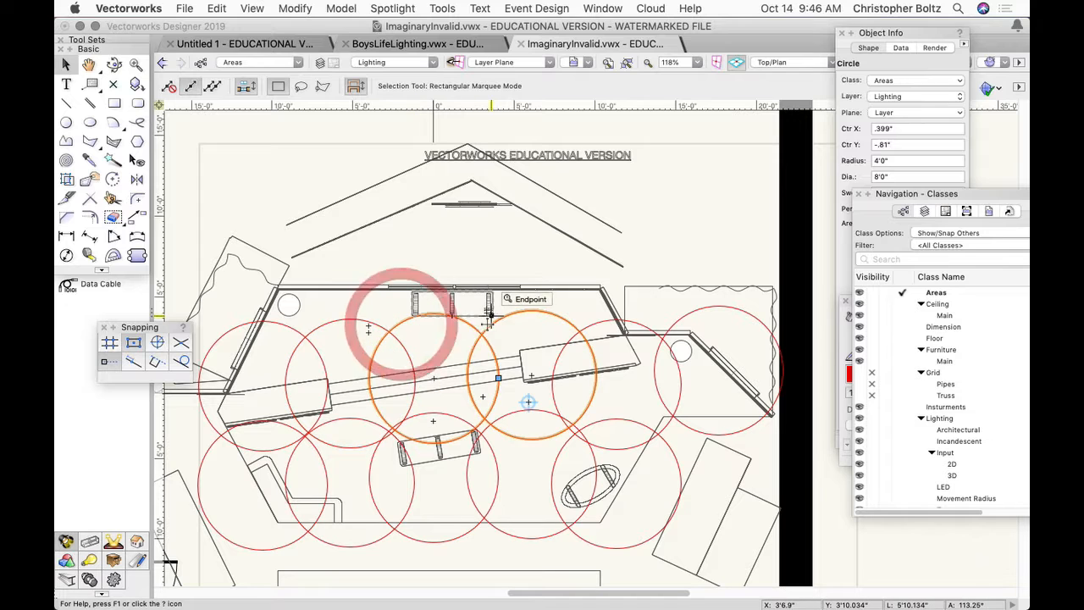
{"action": "left_click", "coordinate": [501, 320]}
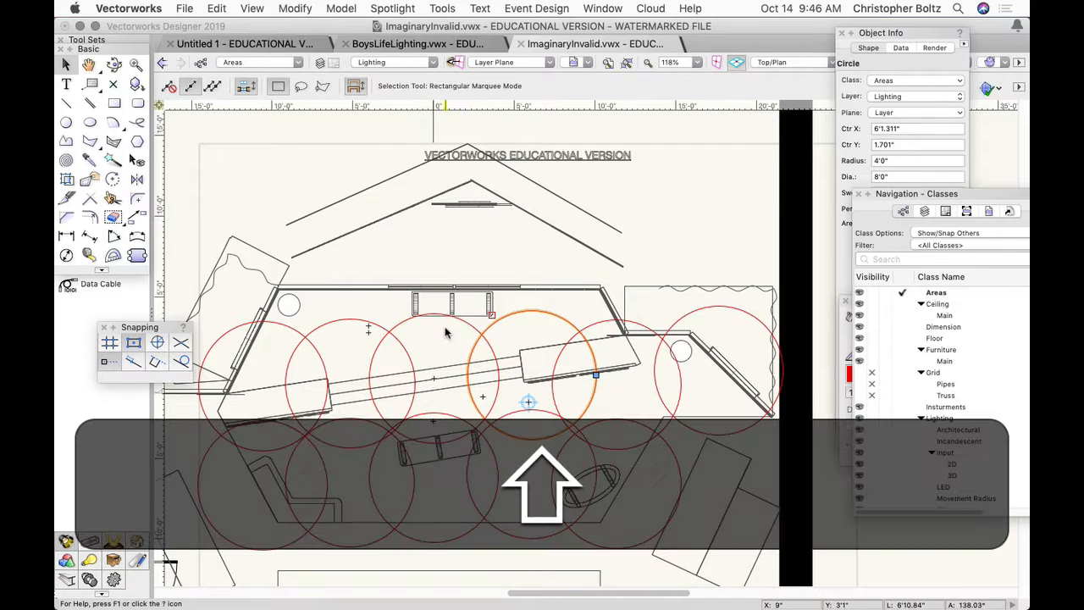
{"action": "left_click", "coordinate": [395, 322], "text": "shift"}
{"action": "left_click", "coordinate": [368, 321], "text": "shift"}
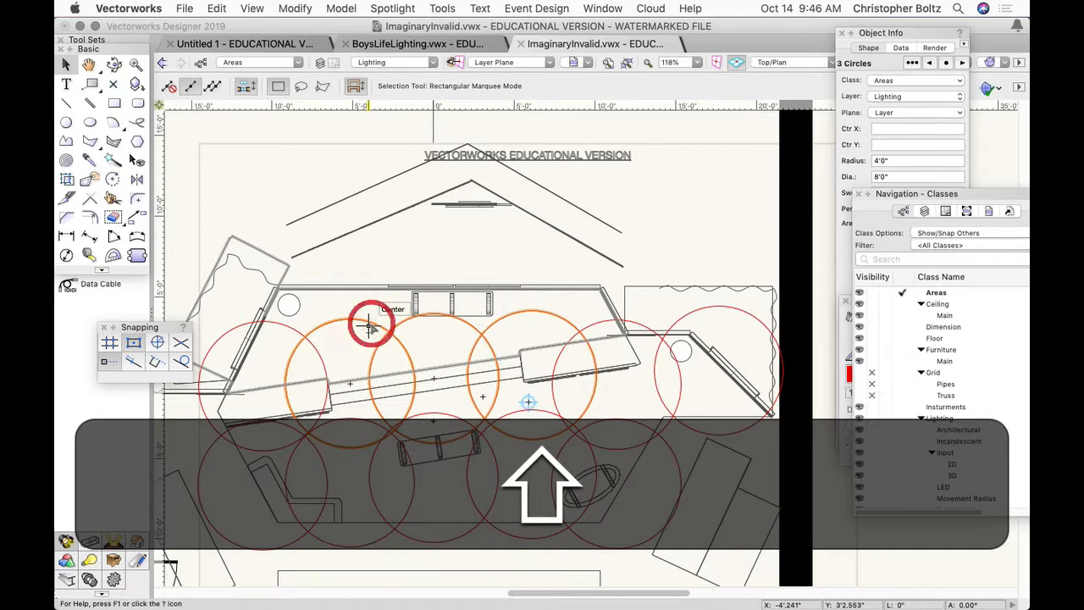
{"action": "left_click", "coordinate": [291, 331], "text": "shift"}
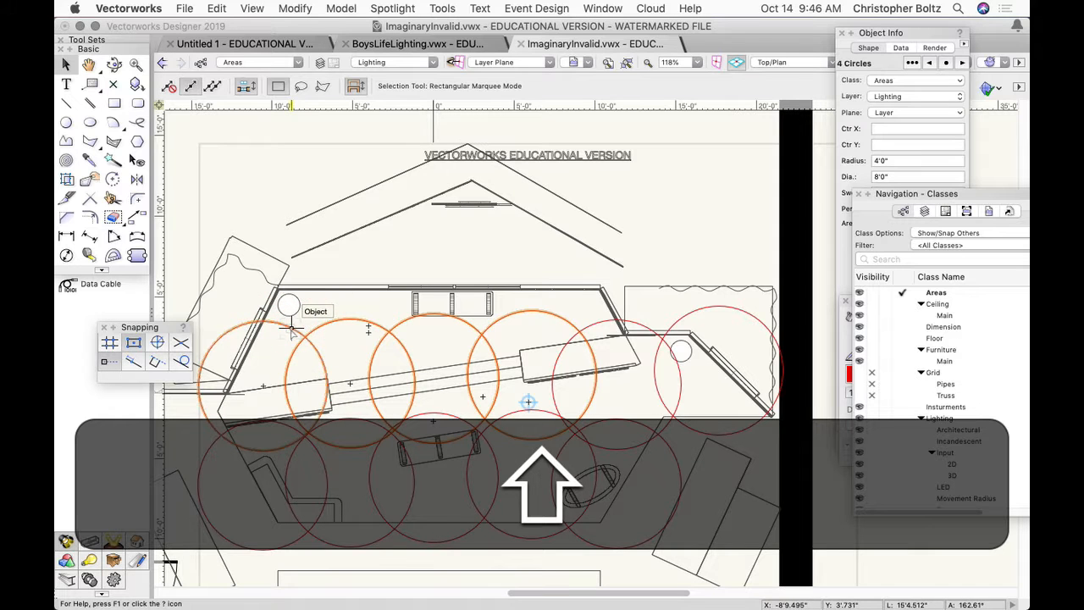
{"action": "left_click_drag", "start_coordinate": [323, 324], "coordinate": [379, 241], "text": "alt"}
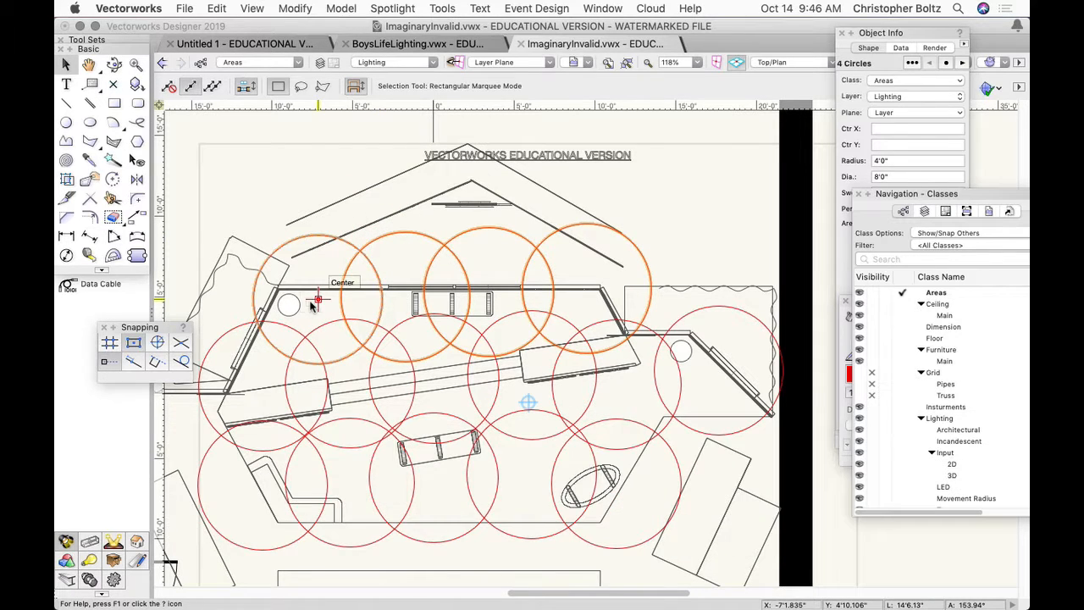
{"action": "left_click_drag", "start_coordinate": [317, 298], "coordinate": [317, 328]}
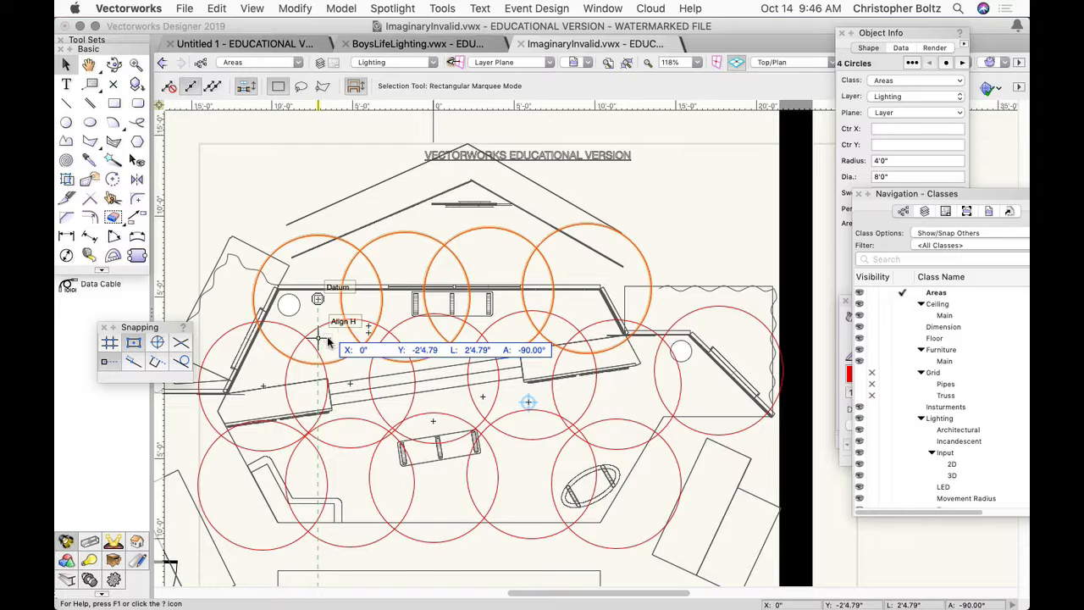
{"action": "key", "text": "Escape"}
- Duplicate the third row's leftmost circle over the angled platform outside the set wall, centered at about X -12'6", Y 3'11"
{"action": "key", "text": "h"}
{"action": "left_click_drag", "start_coordinate": [350, 348], "coordinate": [457, 349]}
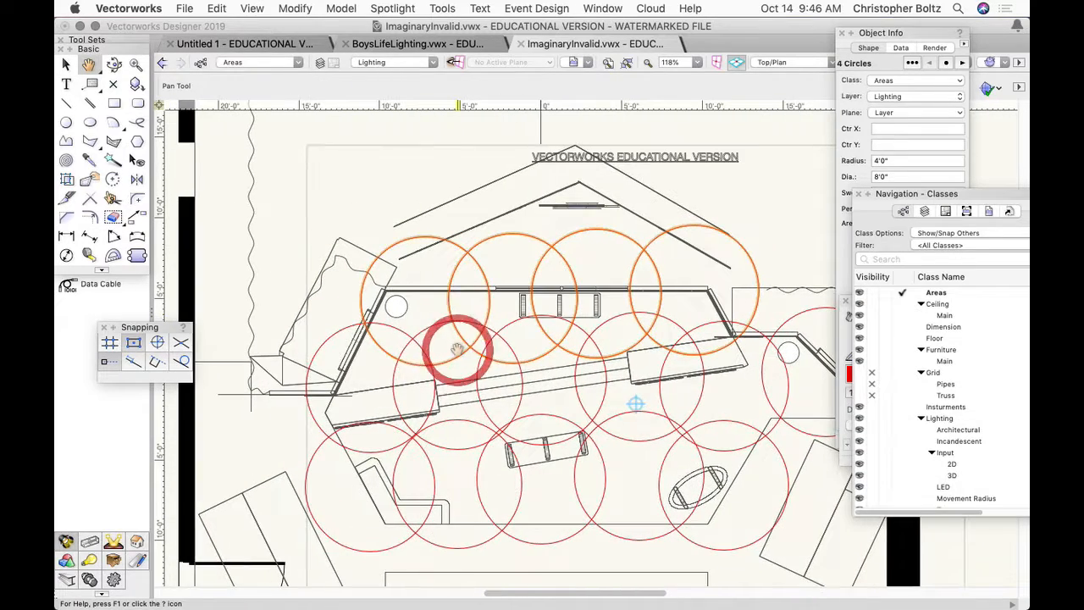
{"action": "key", "text": "x"}
{"action": "key", "text": "x"}
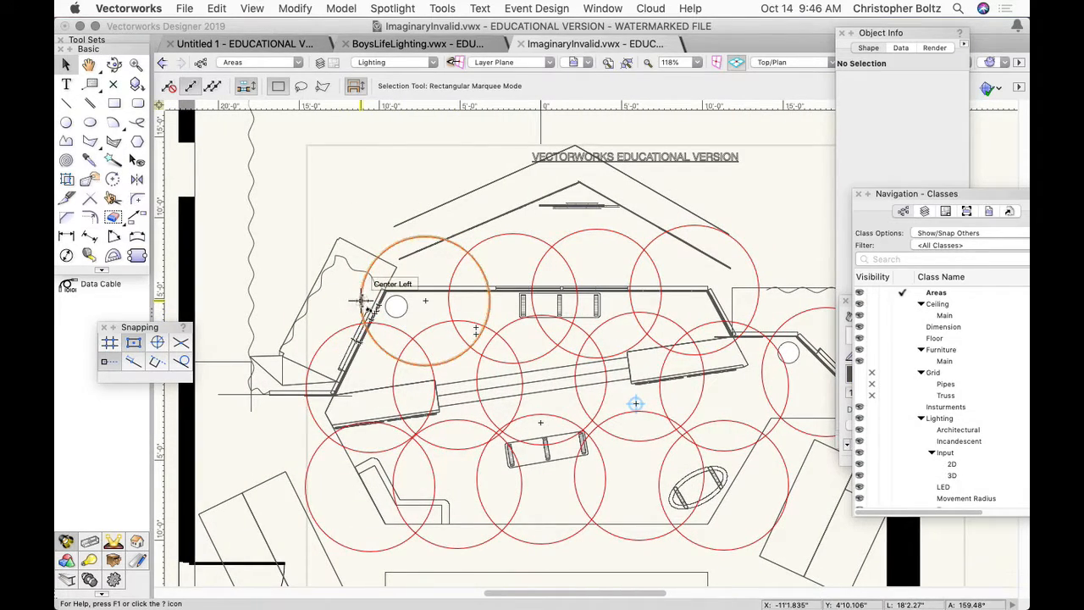
{"action": "left_click_drag", "start_coordinate": [360, 301], "coordinate": [273, 315], "text": "alt"}
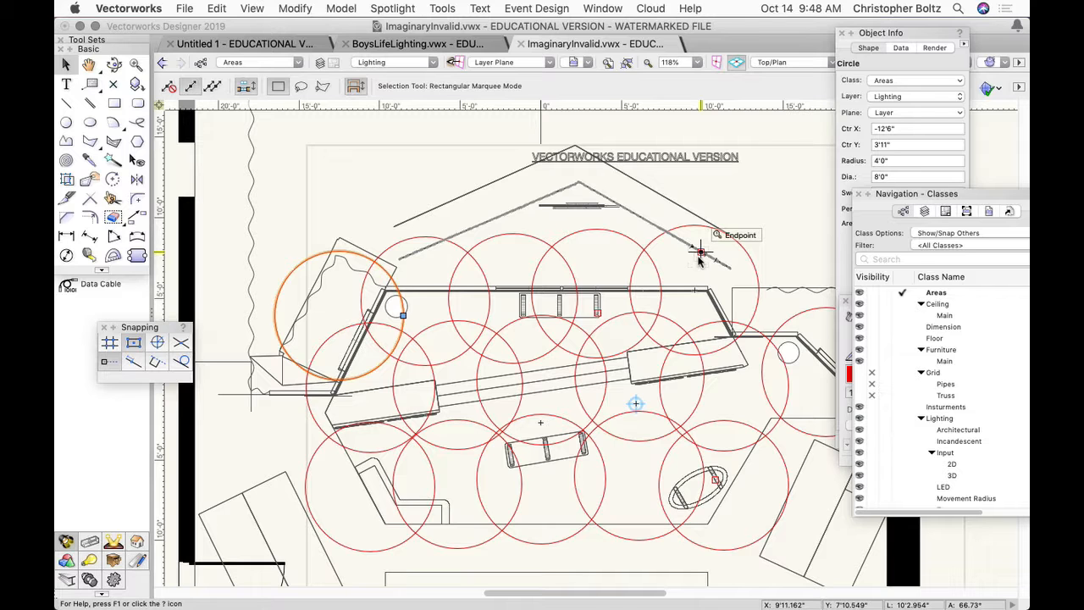
{"action": "left_click", "coordinate": [88, 64]}
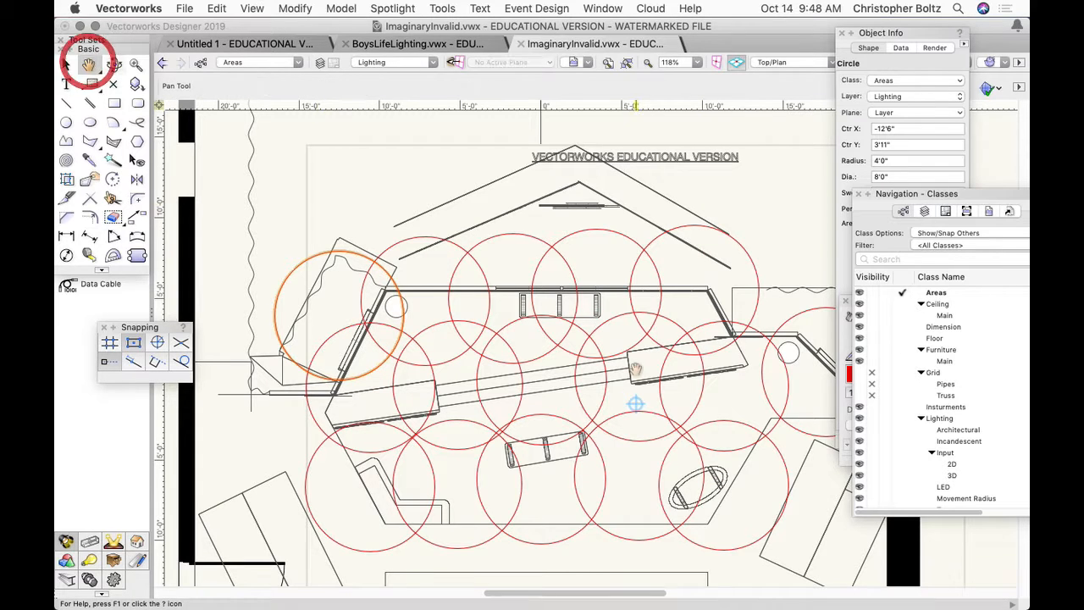
{"action": "left_click_drag", "start_coordinate": [604, 375], "coordinate": [415, 370]}
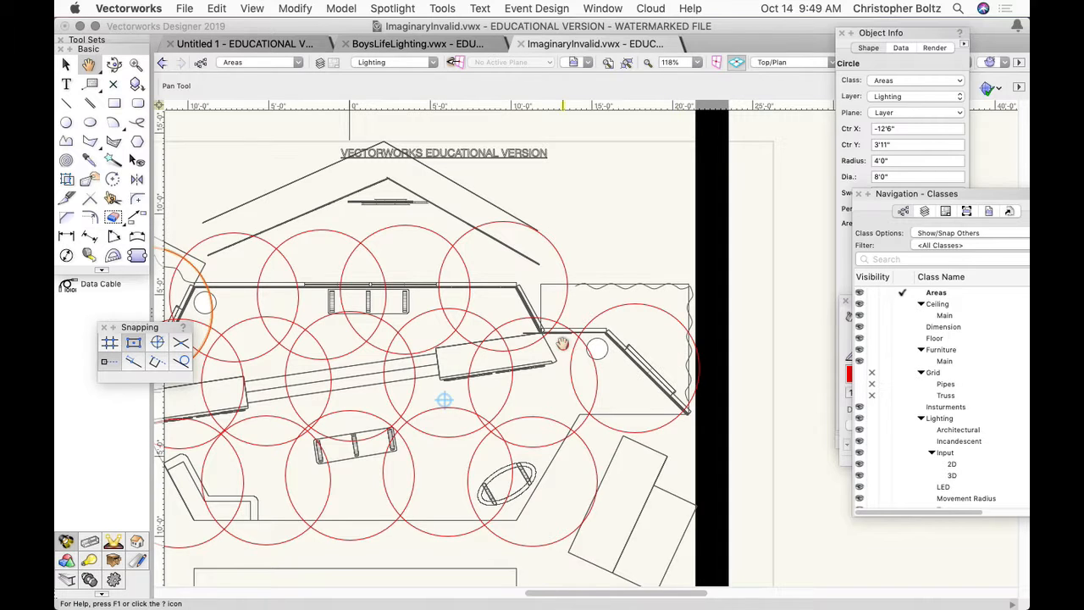
{"action": "left_click_drag", "start_coordinate": [563, 343], "coordinate": [666, 342]}
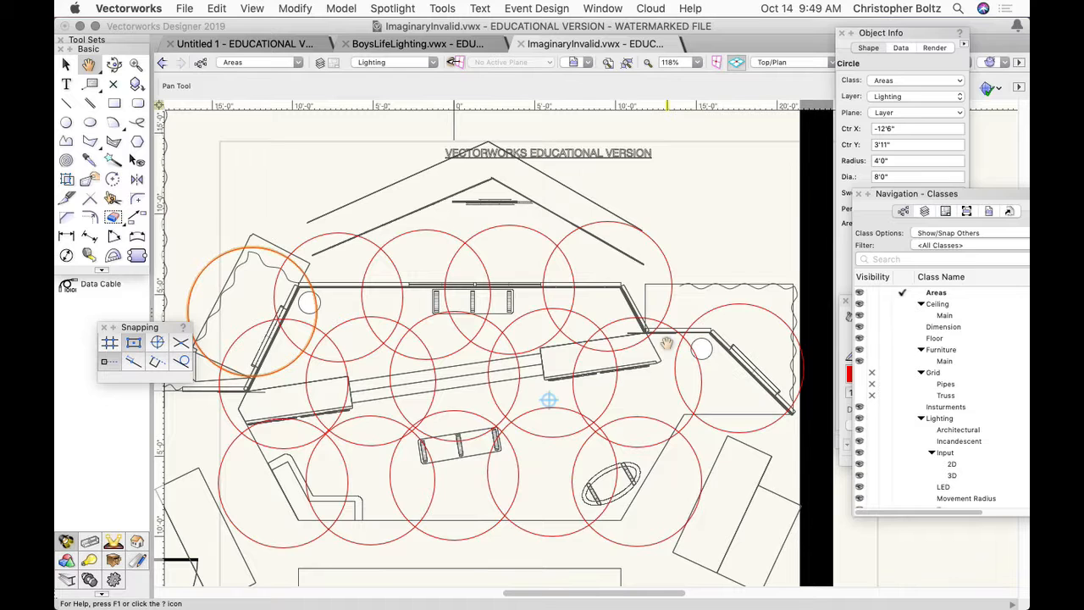
- Try the Show/Snap/Modify Others class option, and restore Show/Snap Others
{"action": "left_click", "coordinate": [959, 234]}
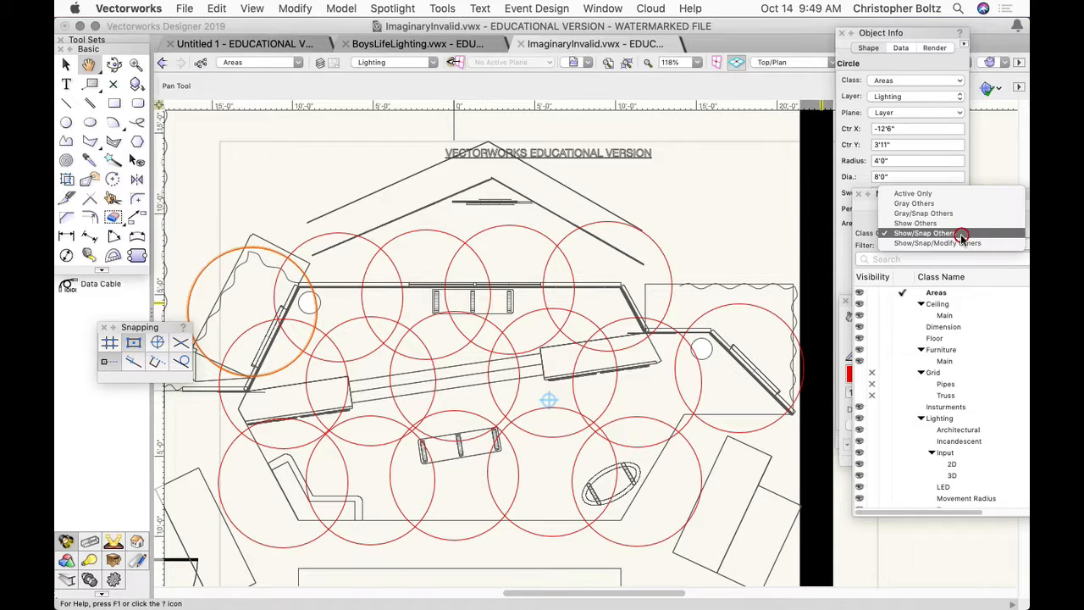
{"action": "left_click", "coordinate": [954, 244]}
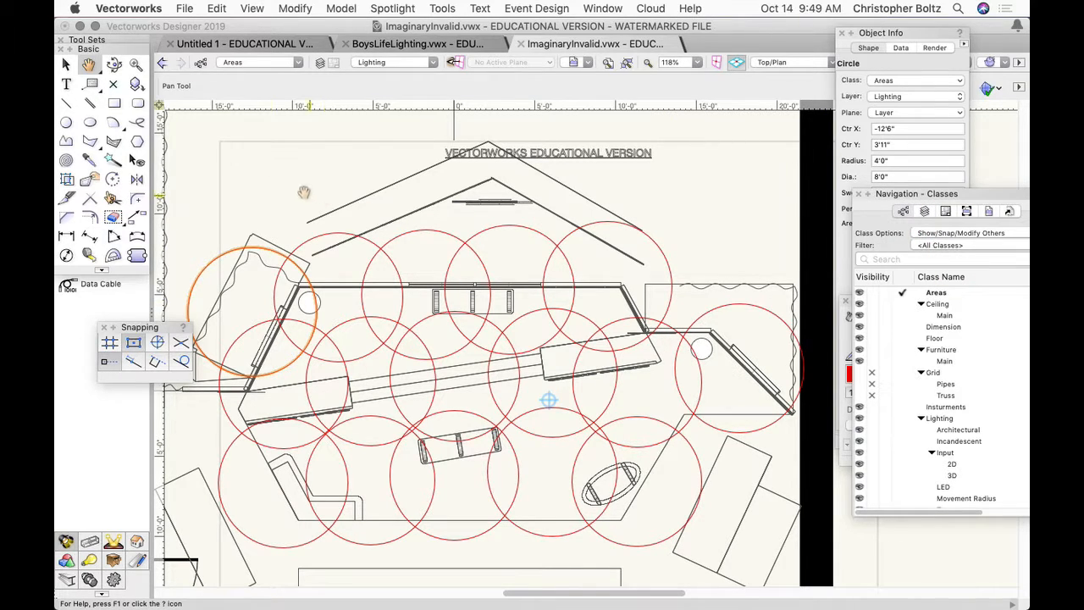
{"action": "left_click", "coordinate": [938, 232]}
{"action": "left_click", "coordinate": [931, 228]}
- Delete all the 8' lighting-area circles on the stage except the one in the side alcove
{"action": "scroll", "coordinate": [258, 157], "scroll_direction": "down", "scroll_amount": 5}
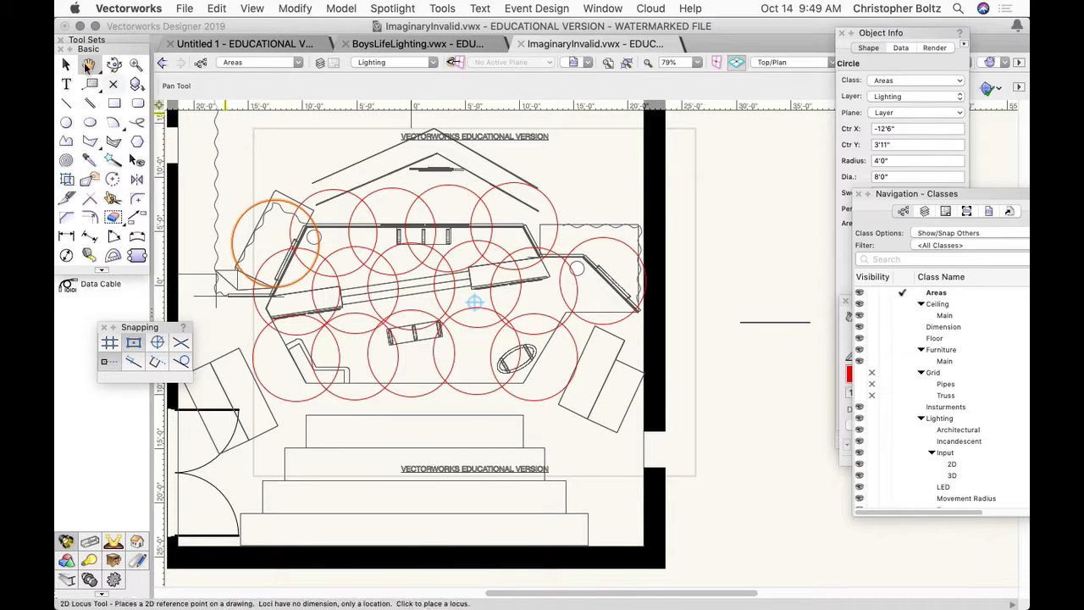
{"action": "left_click", "coordinate": [66, 64]}
{"action": "left_click_drag", "start_coordinate": [203, 155], "coordinate": [580, 431]}
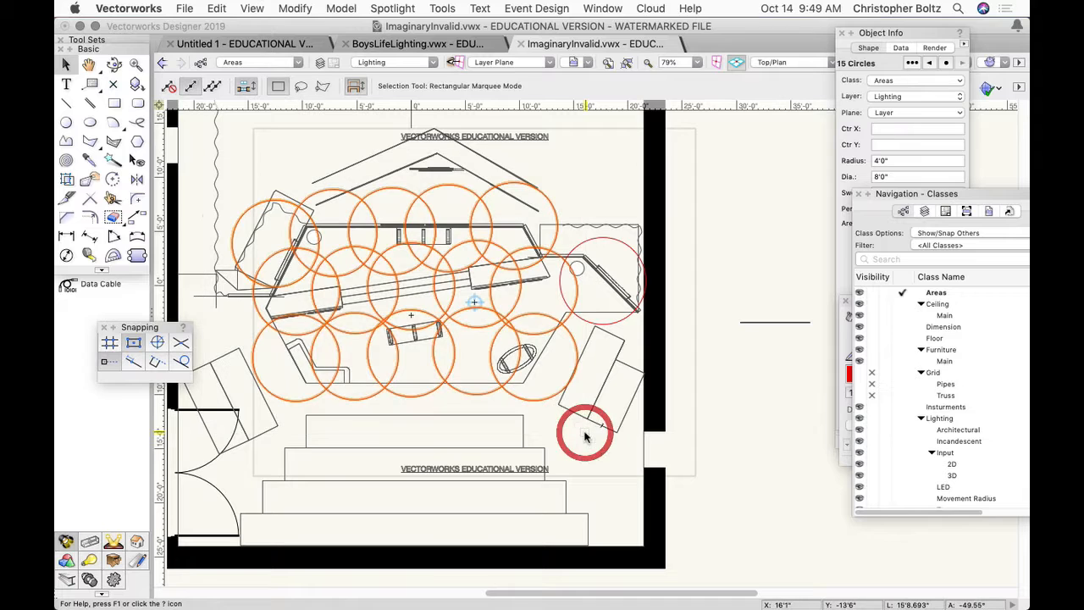
{"action": "key", "text": "BackSpace"}
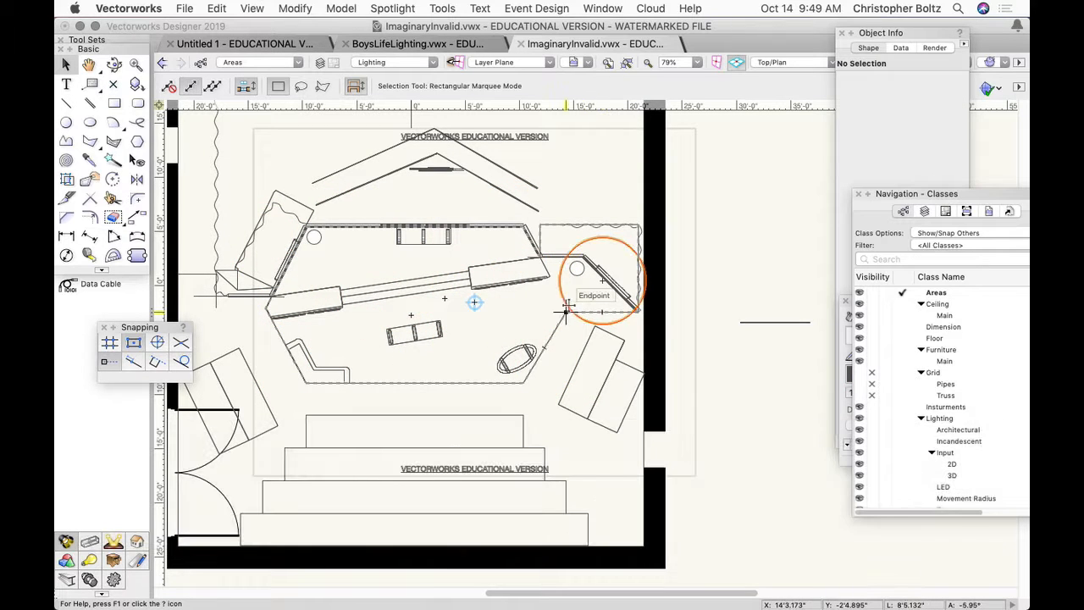
- Set the remaining circle's diameter to 9' and center it downstage at about X 0'6", Y -5'8"
{"action": "left_click_drag", "start_coordinate": [565, 314], "coordinate": [402, 366]}
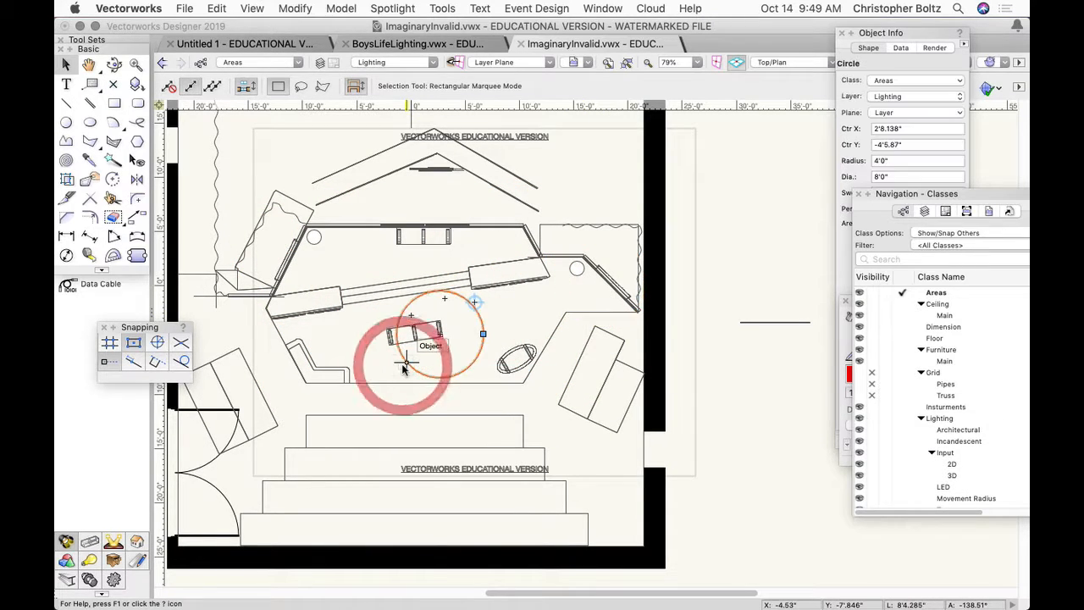
{"action": "left_click", "coordinate": [889, 34]}
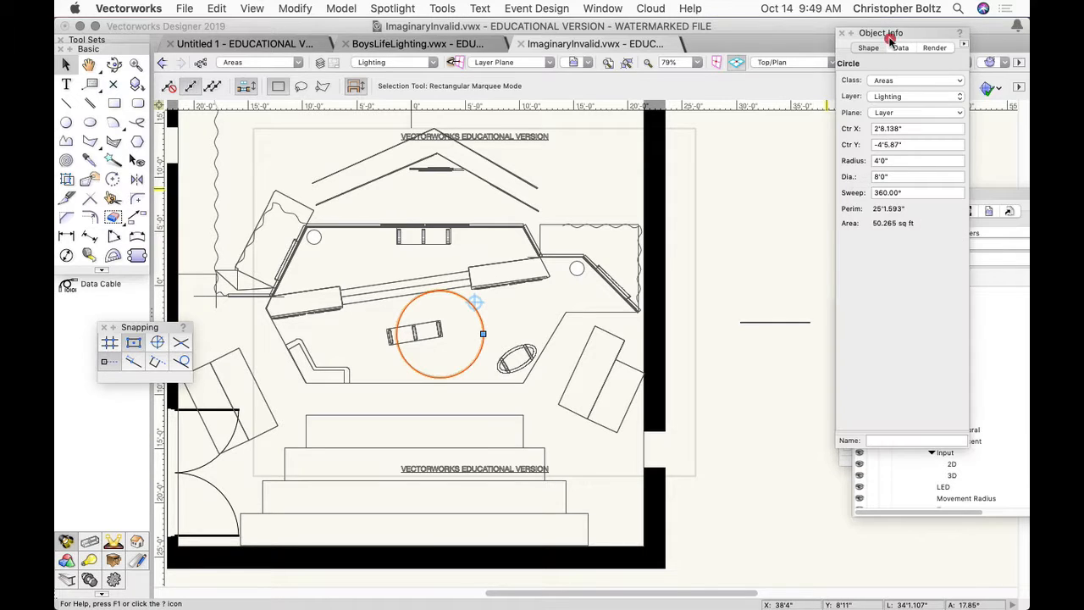
{"action": "left_click", "coordinate": [878, 177]}
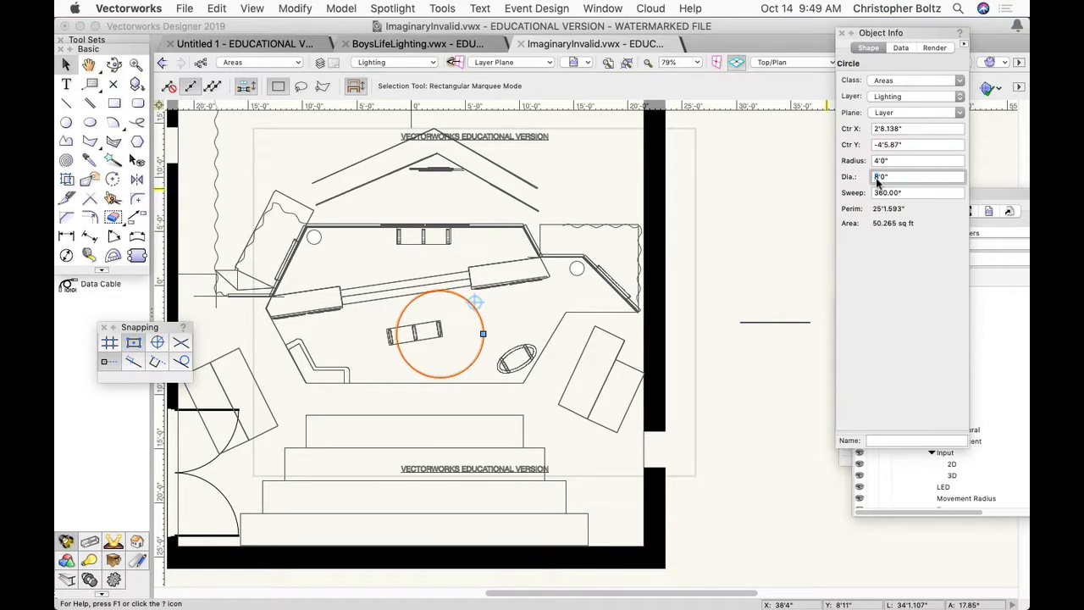
{"action": "type", "text": "9"}
{"action": "key", "text": "Return"}
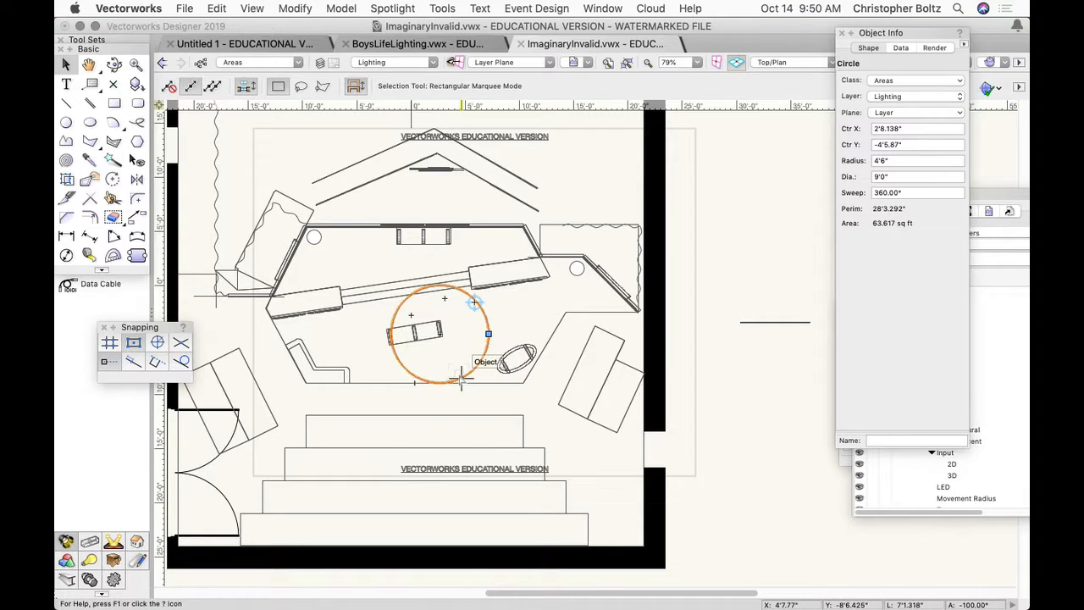
{"action": "scroll", "coordinate": [460, 380], "scroll_direction": "up", "scroll_amount": 4}
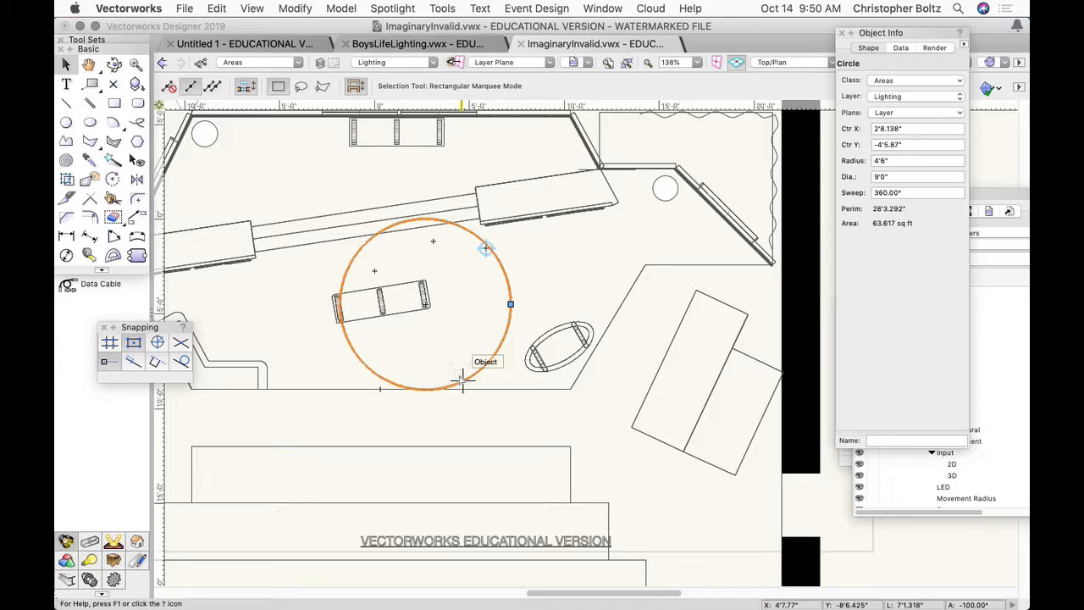
{"action": "mouse_move", "coordinate": [461, 380]}
{"action": "left_mouse_down"}
{"action": "mouse_move", "coordinate": [412, 385]}
{"action": "mouse_move", "coordinate": [414, 430]}
{"action": "mouse_move", "coordinate": [423, 407]}
{"action": "left_mouse_up"}
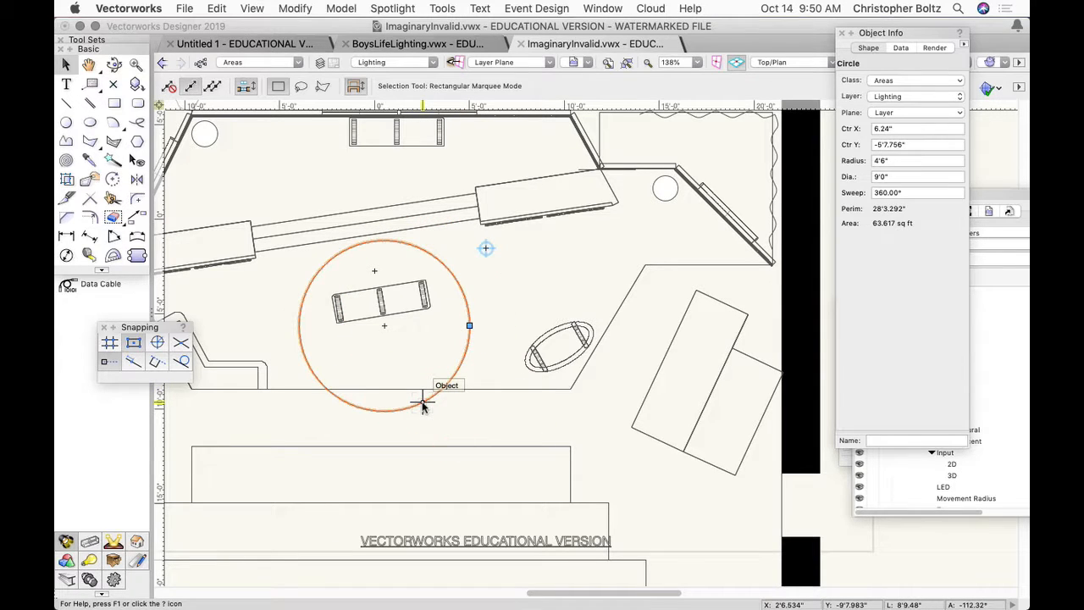
- Duplicate the 9' circle to about X 6'4", Y -6'1", to X -5'10", Y -6'0", and to X -9'9", Y -2'9"
{"action": "key", "text": "ctrl+alt"}
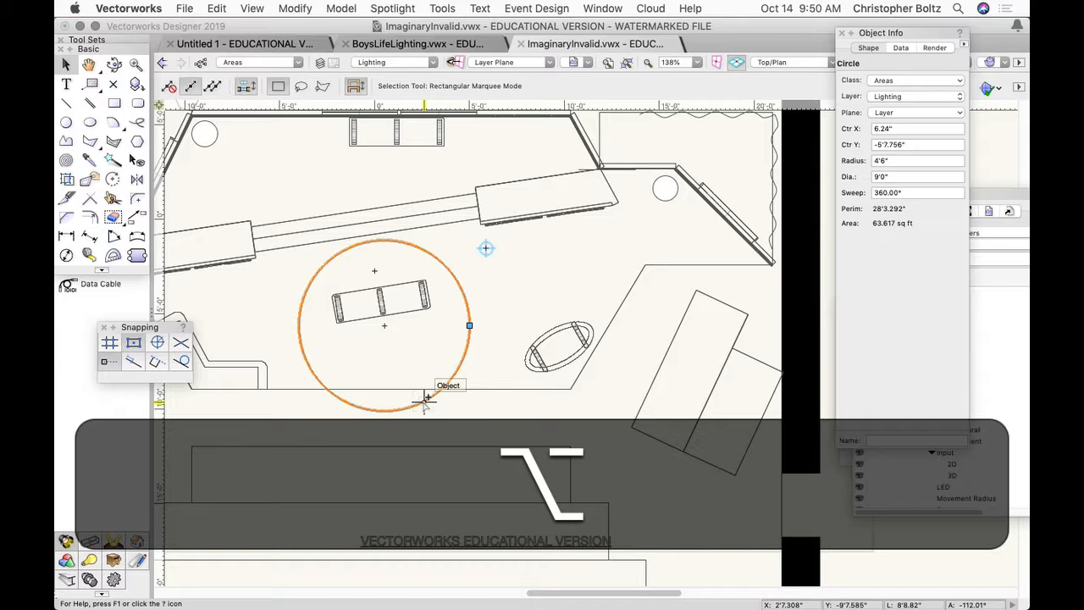
{"action": "left_click_drag", "start_coordinate": [424, 402], "coordinate": [540, 403], "text": "alt"}
{"action": "left_click_drag", "start_coordinate": [348, 404], "coordinate": [225, 411], "text": "alt"}
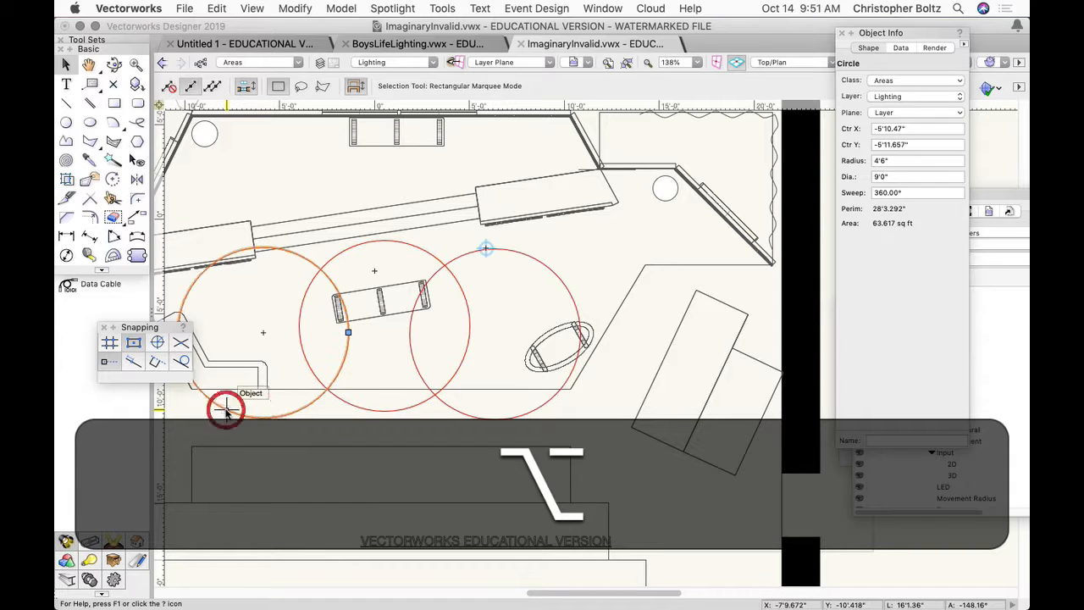
{"action": "middle_click_drag", "start_coordinate": [283, 423], "coordinate": [470, 465]}
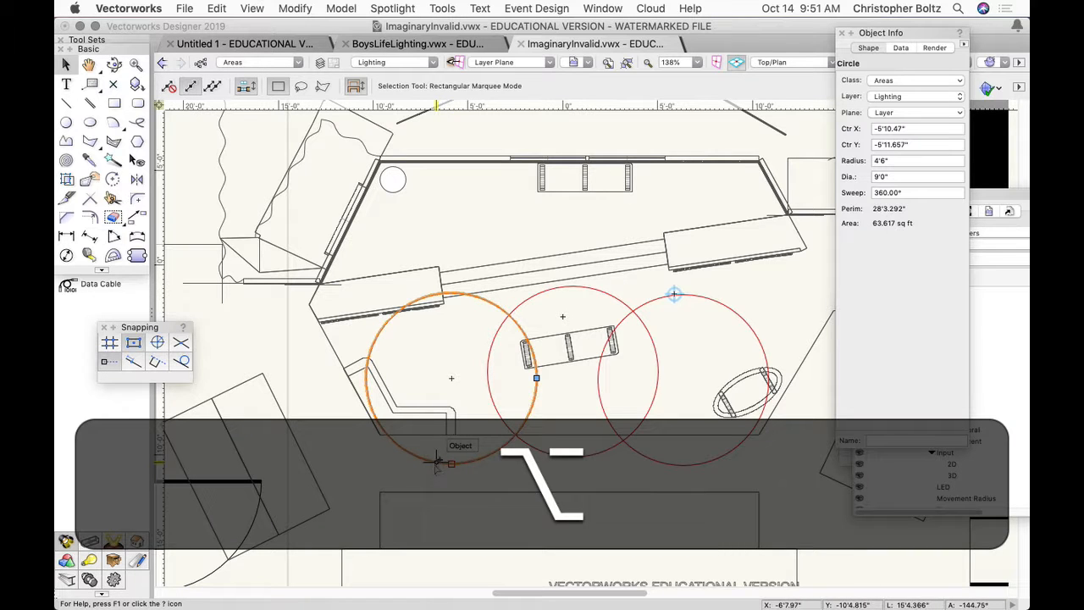
{"action": "left_click_drag", "start_coordinate": [436, 462], "coordinate": [361, 400], "text": "alt"}
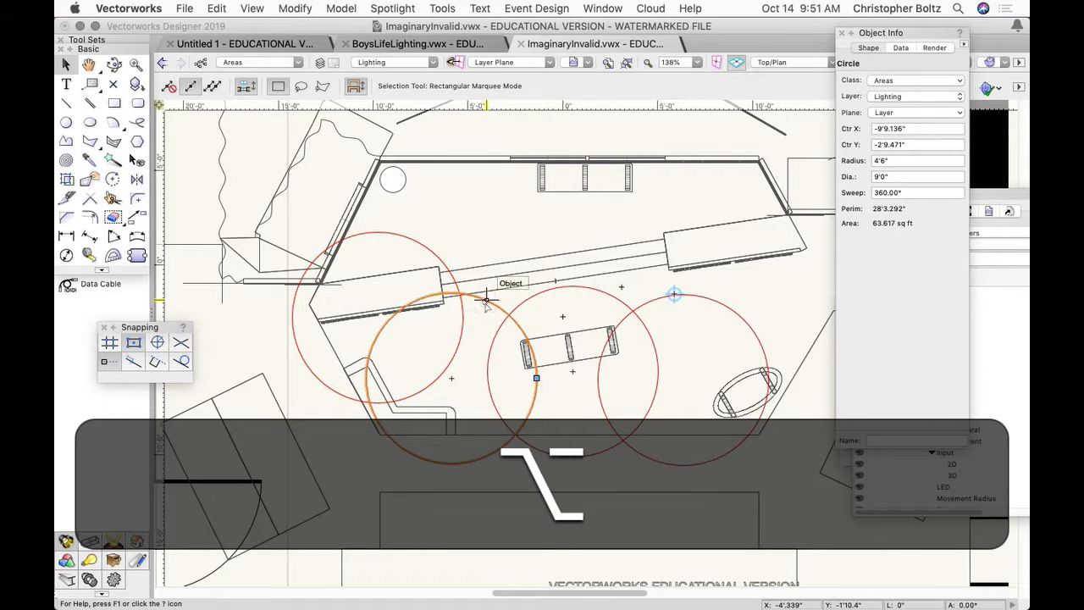
- Duplicate the three downstage circles as a second row, about 6'8" upstage and 1'5" toward the alcove
{"action": "left_click", "coordinate": [530, 298]}
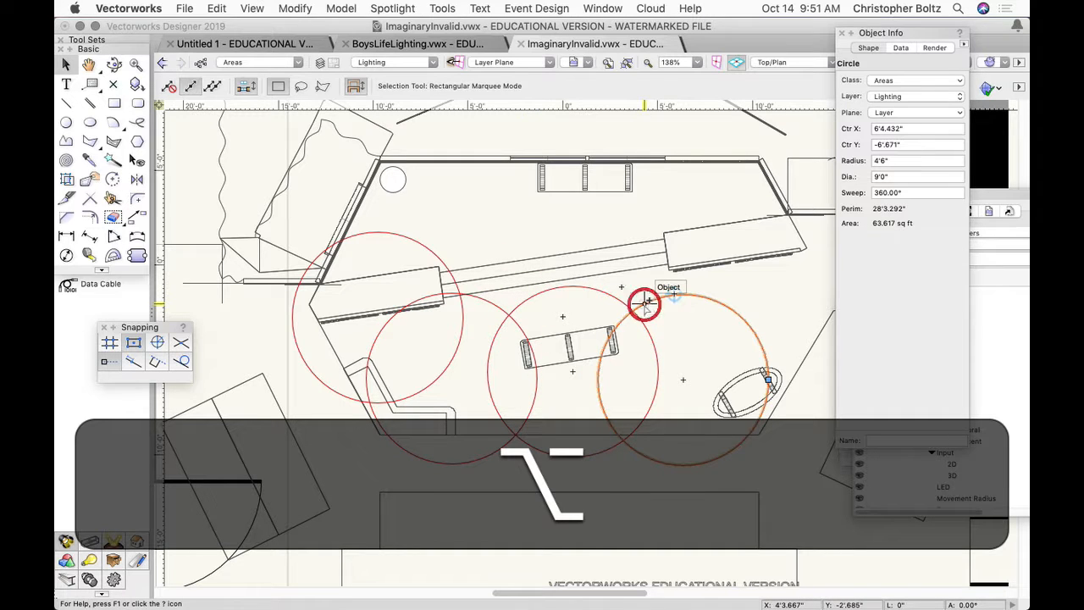
{"action": "left_click", "coordinate": [642, 298]}
{"action": "left_click", "coordinate": [610, 295], "text": "shift"}
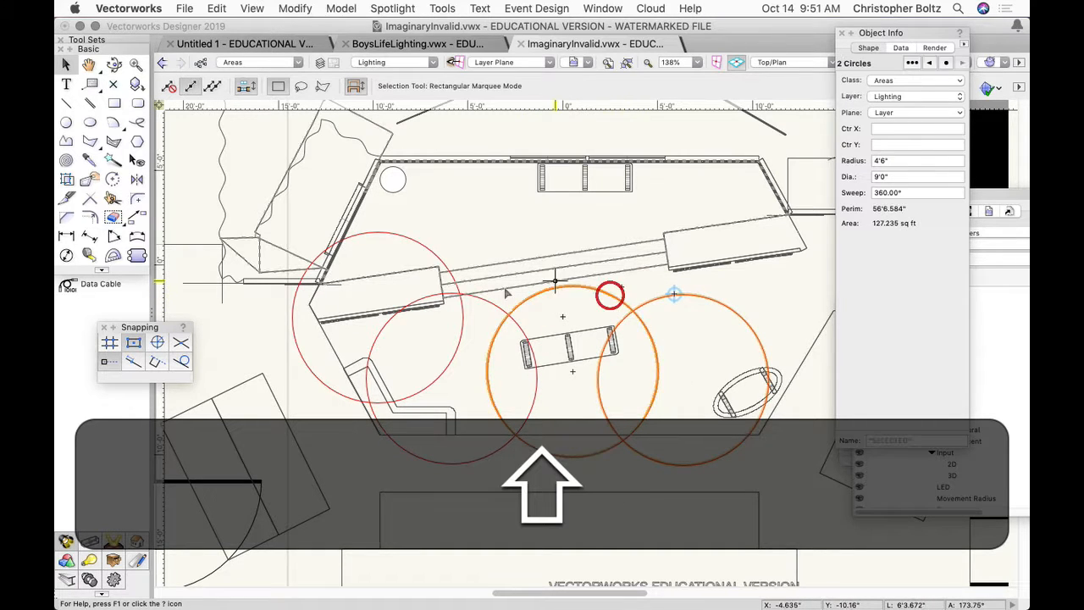
{"action": "left_click", "coordinate": [489, 300], "text": "shift"}
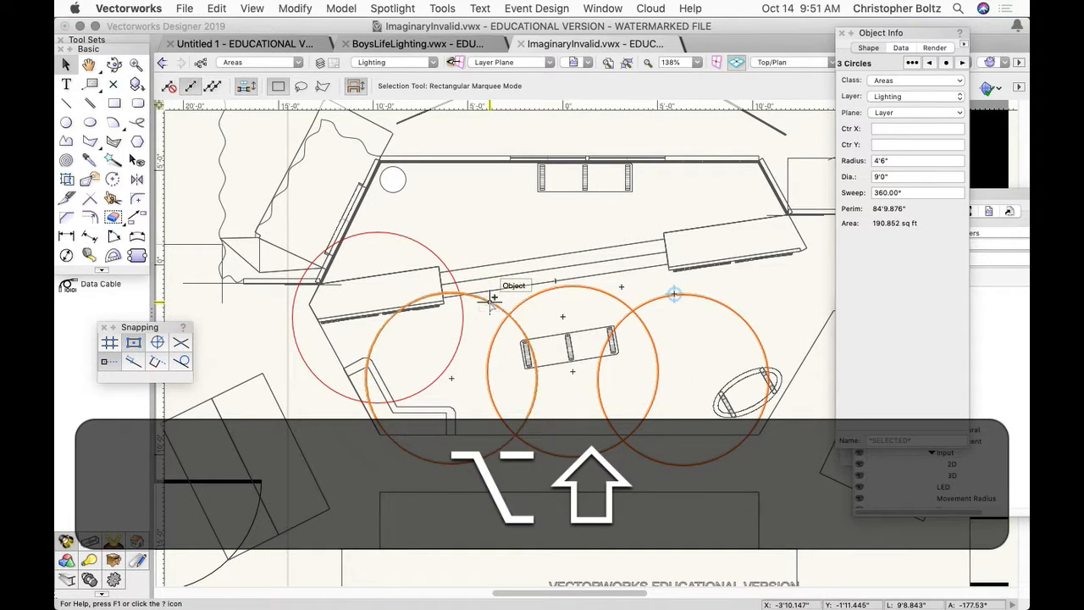
{"action": "left_click_drag", "start_coordinate": [493, 298], "coordinate": [518, 173], "text": "alt"}
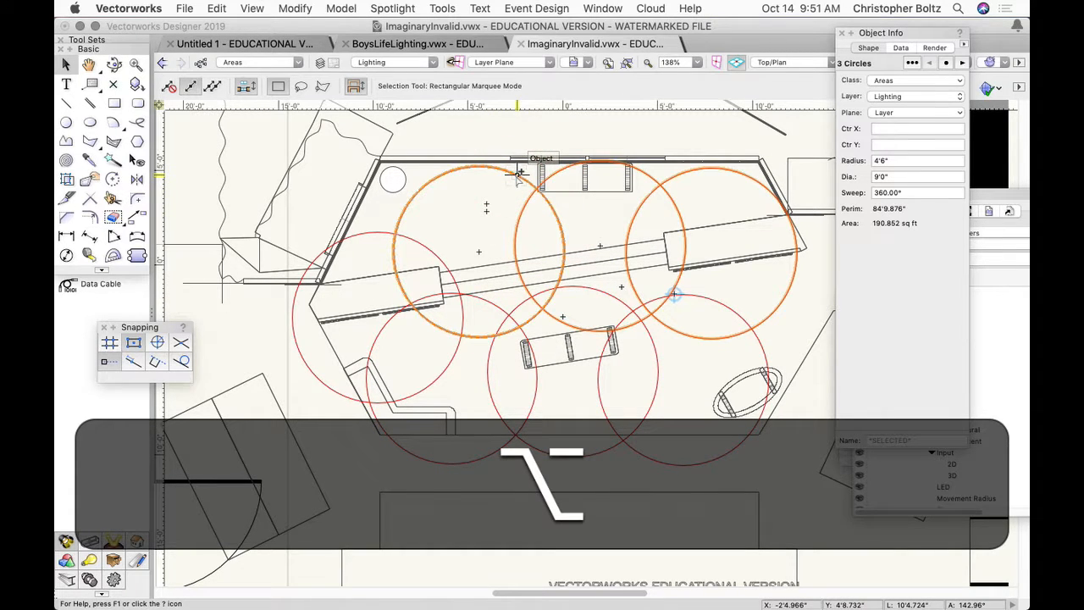
- Duplicate circles over the downstage corner by the oval furniture and over the side alcove, the latter centered at about X 15'1", Y 0'8"
{"action": "key", "text": "space"}
{"action": "mouse_move", "coordinate": [538, 205]}
{"action": "left_mouse_down"}
{"action": "mouse_move", "coordinate": [320, 229]}
{"action": "mouse_move", "coordinate": [332, 233]}
{"action": "left_mouse_up"}
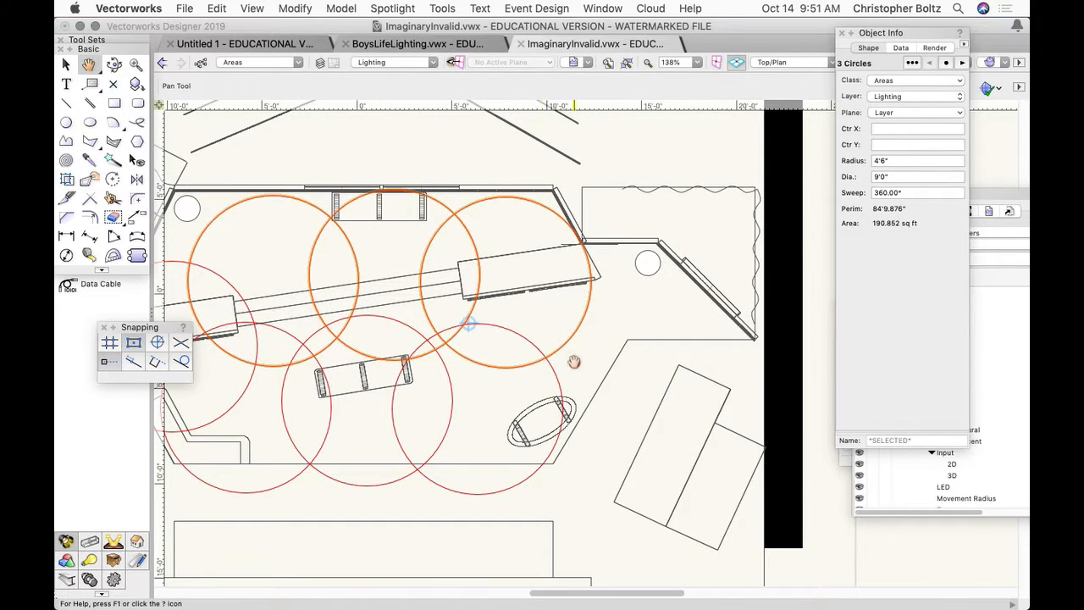
{"action": "left_click", "coordinate": [571, 357]}
{"action": "key", "text": "x"}
{"action": "key", "text": "x"}
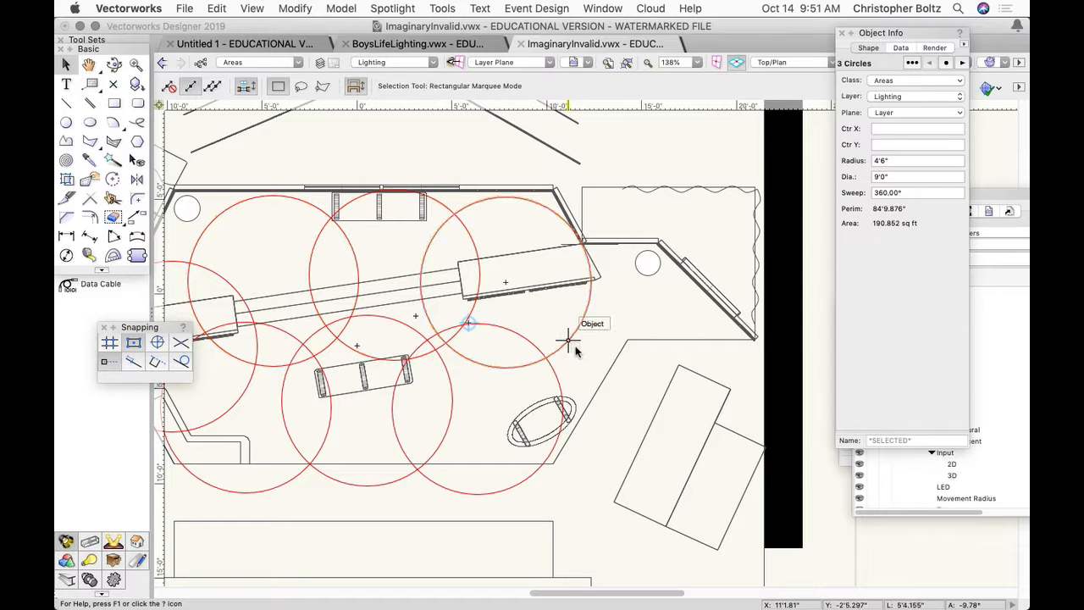
{"action": "left_click_drag", "start_coordinate": [567, 341], "coordinate": [704, 349], "text": "alt"}
- Shift the three upstage circles between the set walls slightly upstage, with the leftmost centered at about X -4'8", Y 1'2"
{"action": "key", "text": "space"}
{"action": "left_click_drag", "start_coordinate": [577, 324], "coordinate": [726, 340]}
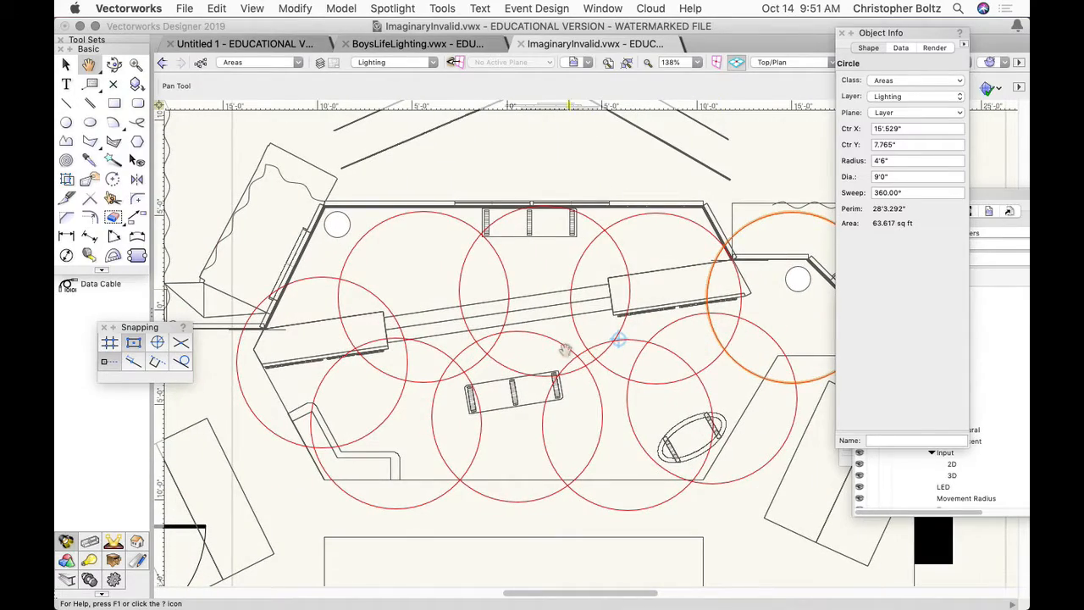
{"action": "left_click_drag", "start_coordinate": [562, 349], "coordinate": [505, 330]}
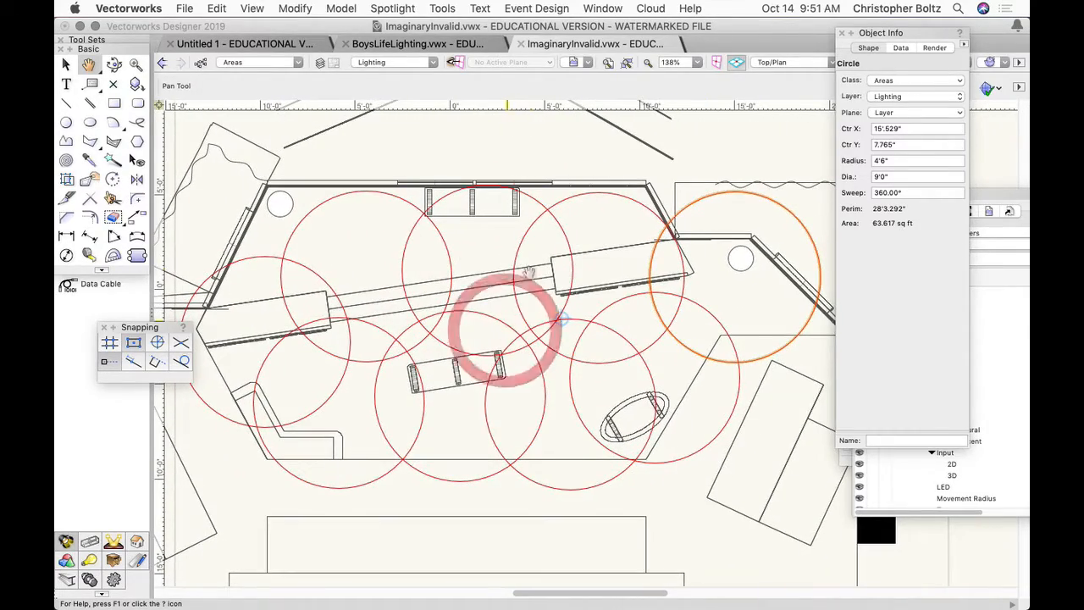
{"action": "left_click", "coordinate": [553, 200]}
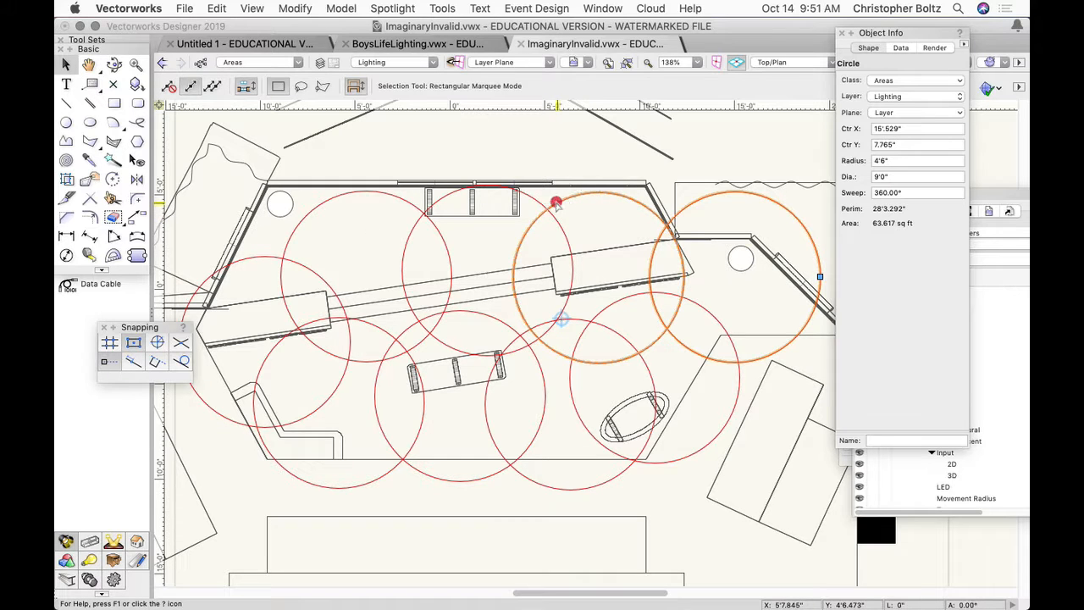
{"action": "left_click", "coordinate": [533, 200], "text": "shift"}
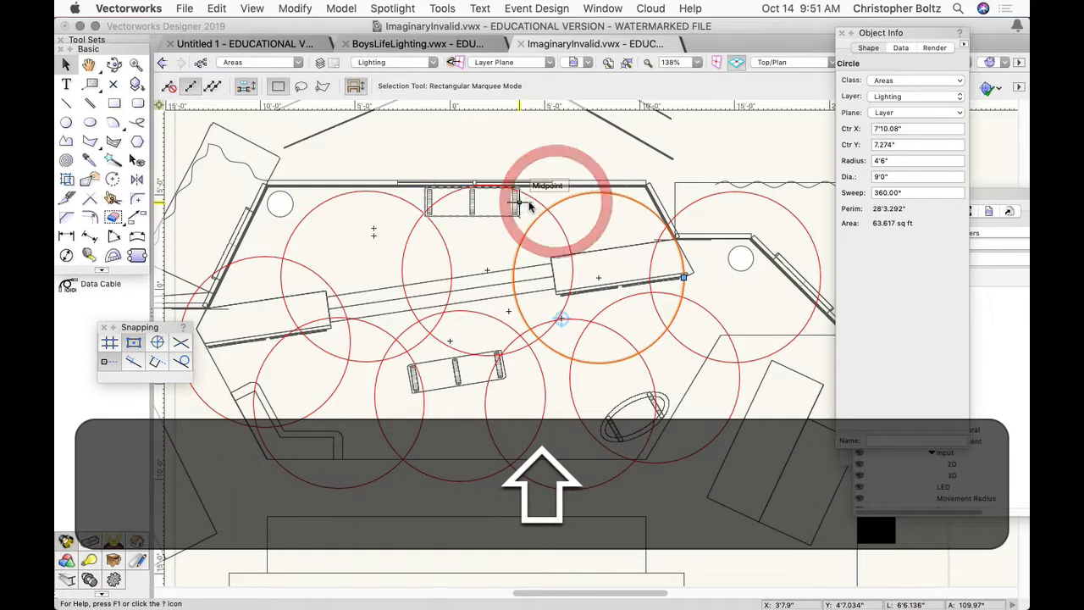
{"action": "left_click", "coordinate": [410, 205], "text": "shift"}
{"action": "mouse_move", "coordinate": [412, 227]}
{"action": "left_mouse_down"}
{"action": "mouse_move", "coordinate": [412, 204]}
{"action": "mouse_move", "coordinate": [413, 230]}
{"action": "left_mouse_up"}
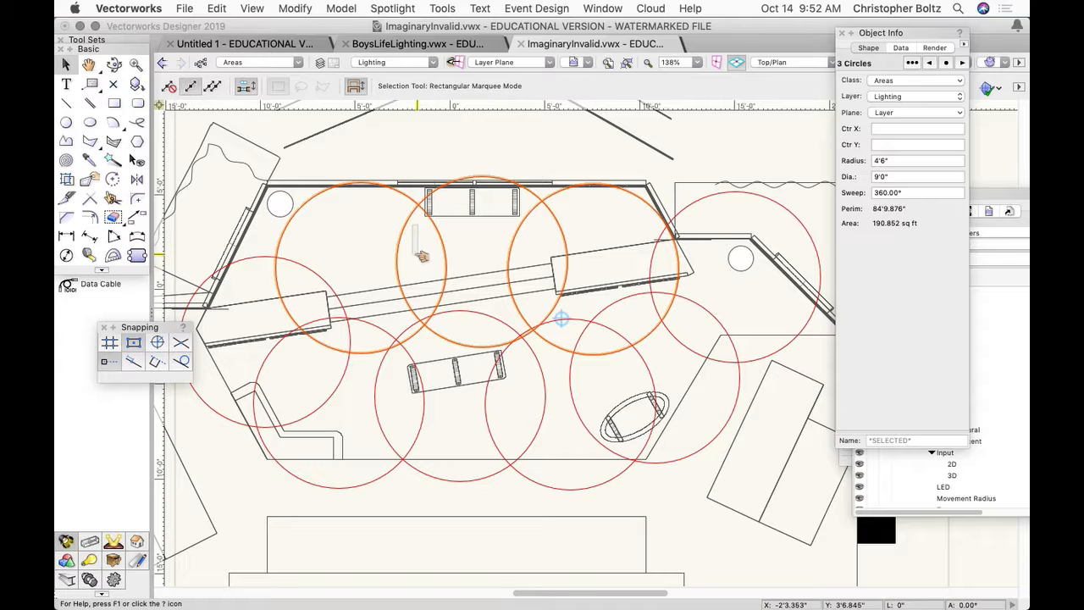
{"action": "left_click", "coordinate": [417, 258]}
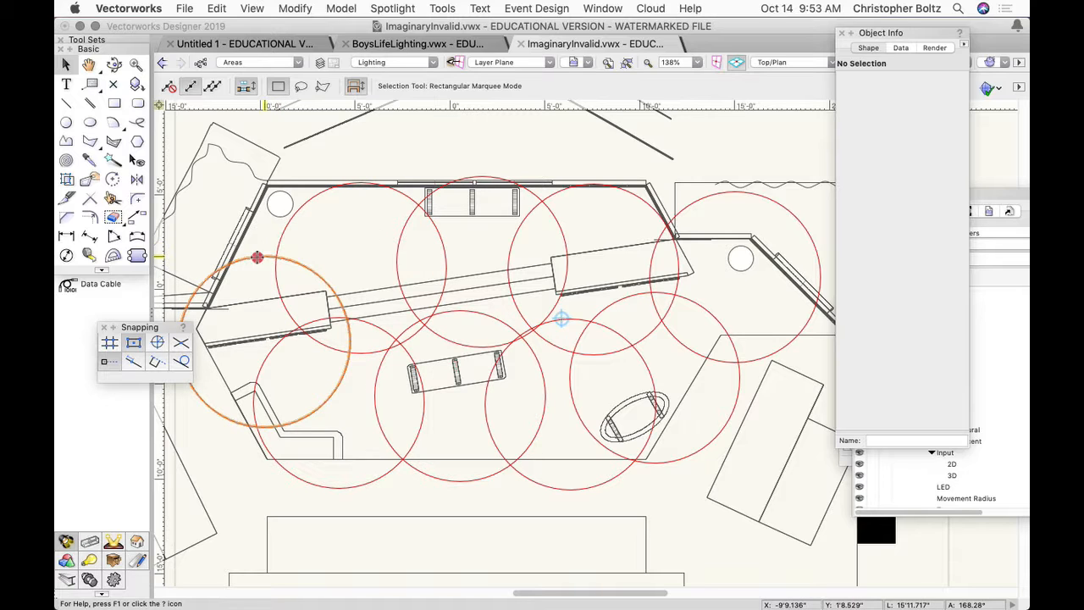
- Move the leftmost circle farther downstage and duplicate the upstage row's leftmost circle to about X -10'2", Y 1'11"
{"action": "left_click_drag", "start_coordinate": [257, 256], "coordinate": [254, 279]}
{"action": "left_click", "coordinate": [278, 248]}
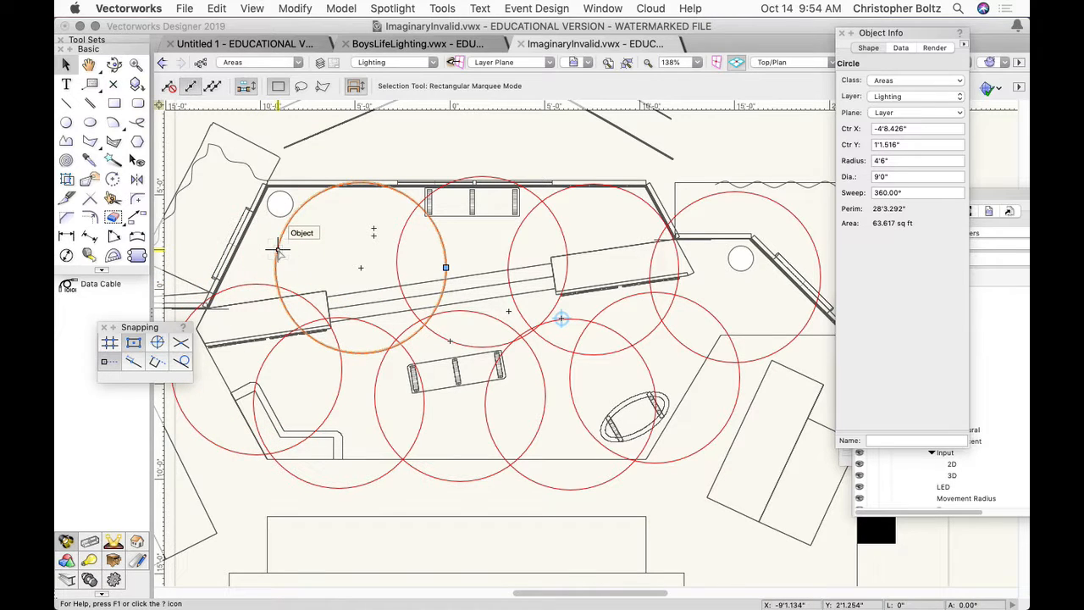
{"action": "left_click_drag", "start_coordinate": [278, 248], "coordinate": [183, 235], "text": "alt"}
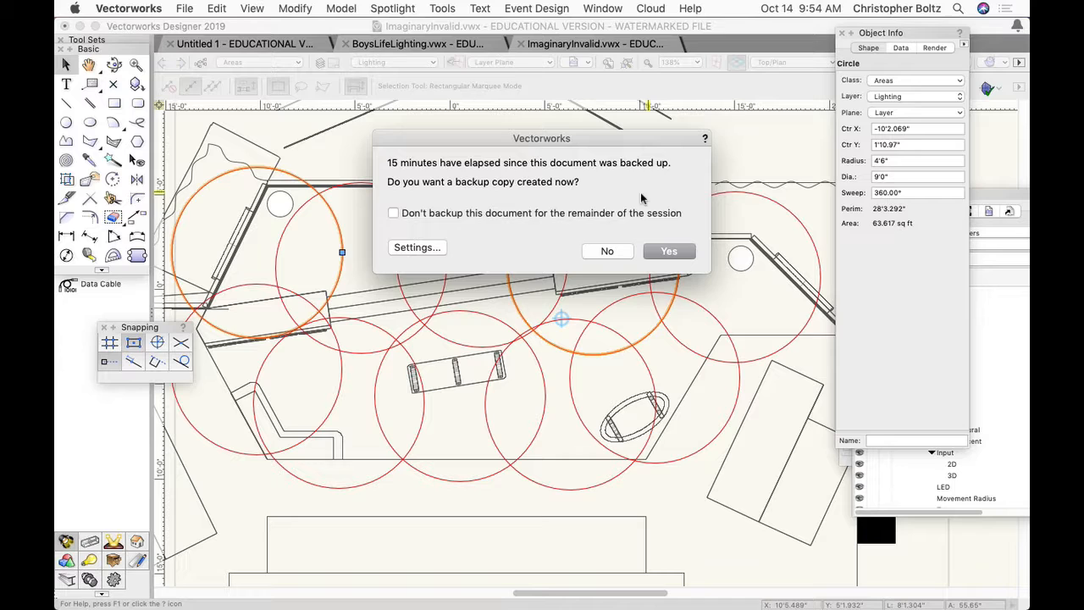
- Create a backup copy of the document
{"action": "left_click", "coordinate": [670, 251]}
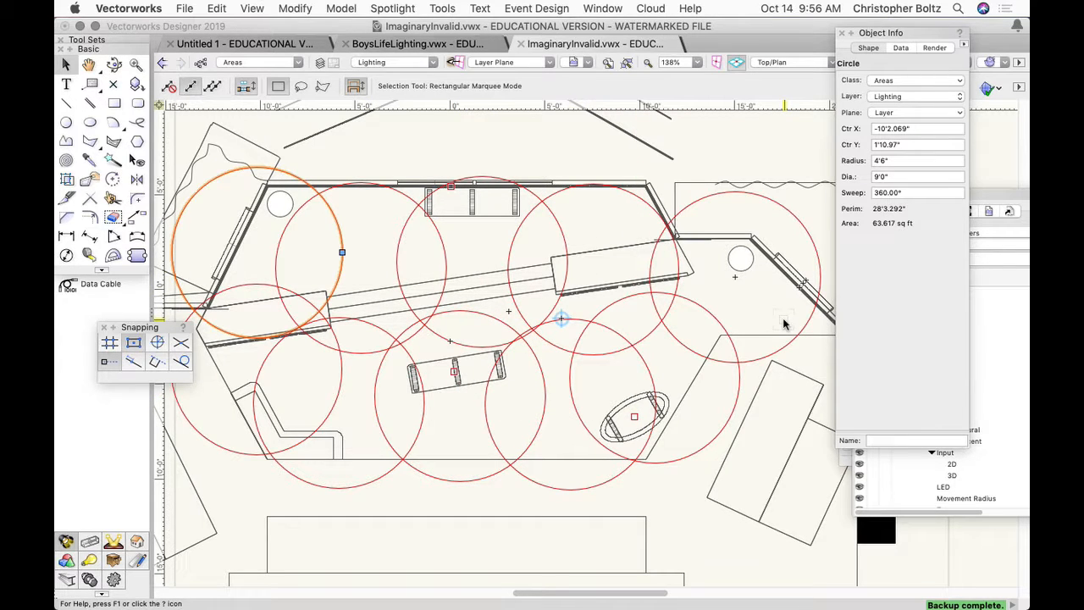
{"action": "key", "text": "h"}
{"action": "left_click_drag", "start_coordinate": [783, 324], "coordinate": [685, 366]}
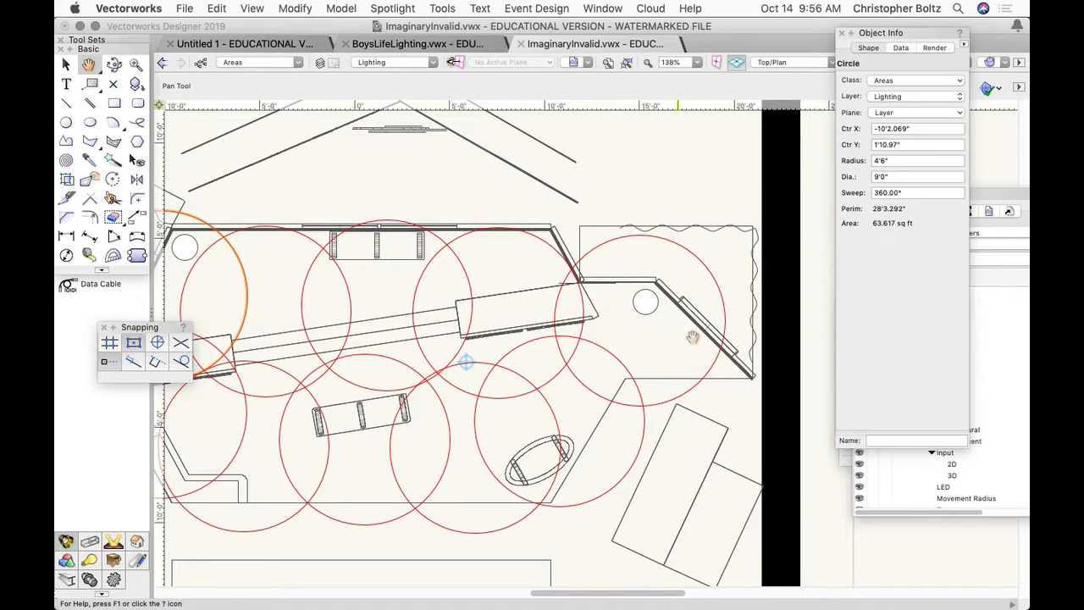
{"action": "left_click_drag", "start_coordinate": [666, 312], "coordinate": [802, 308]}
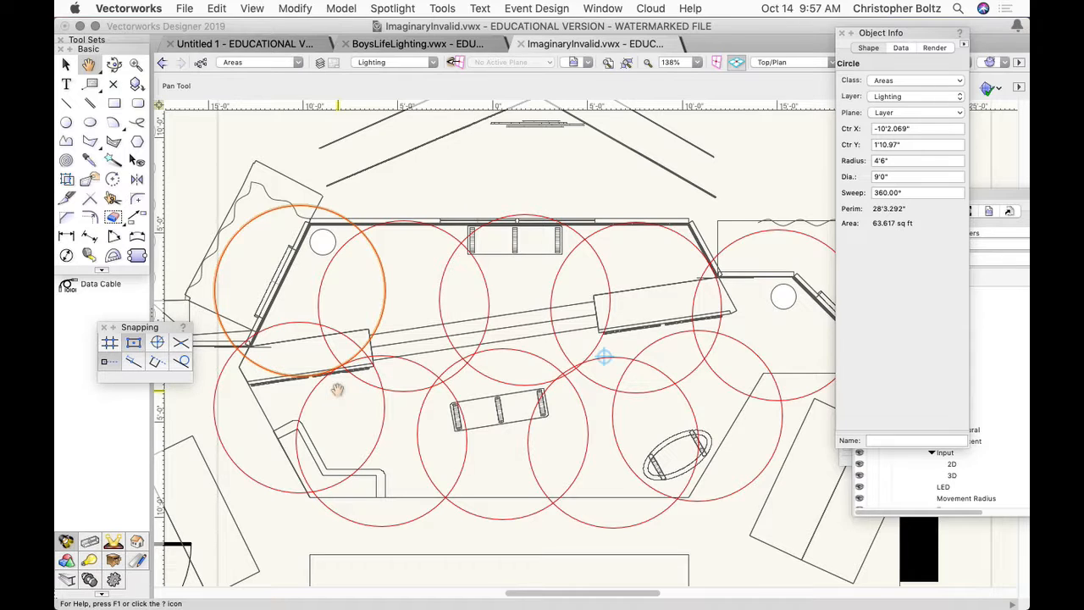
{"action": "key", "text": "super+Tab"}
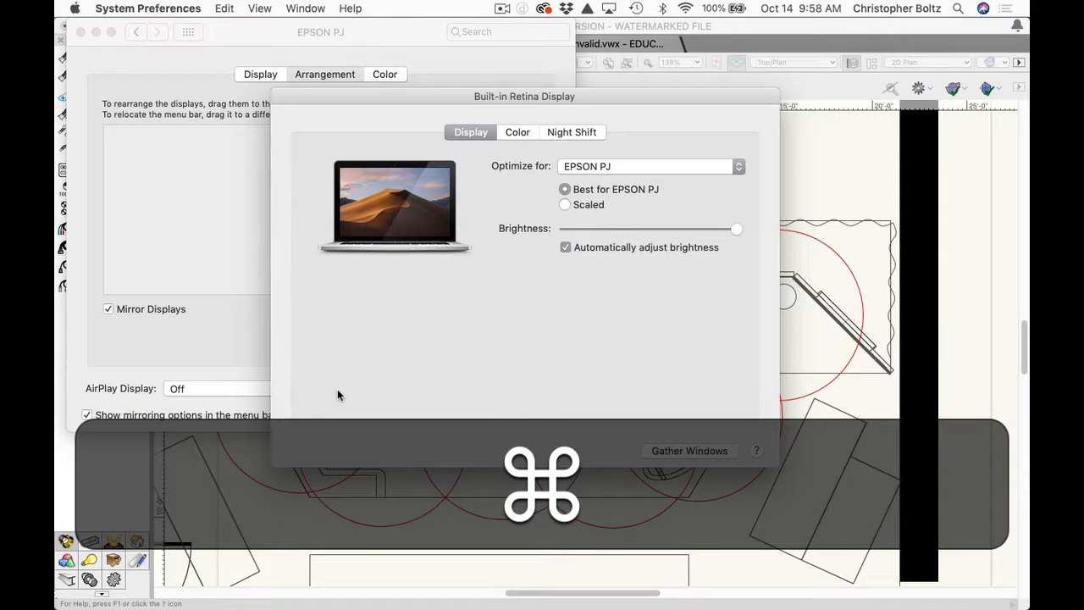